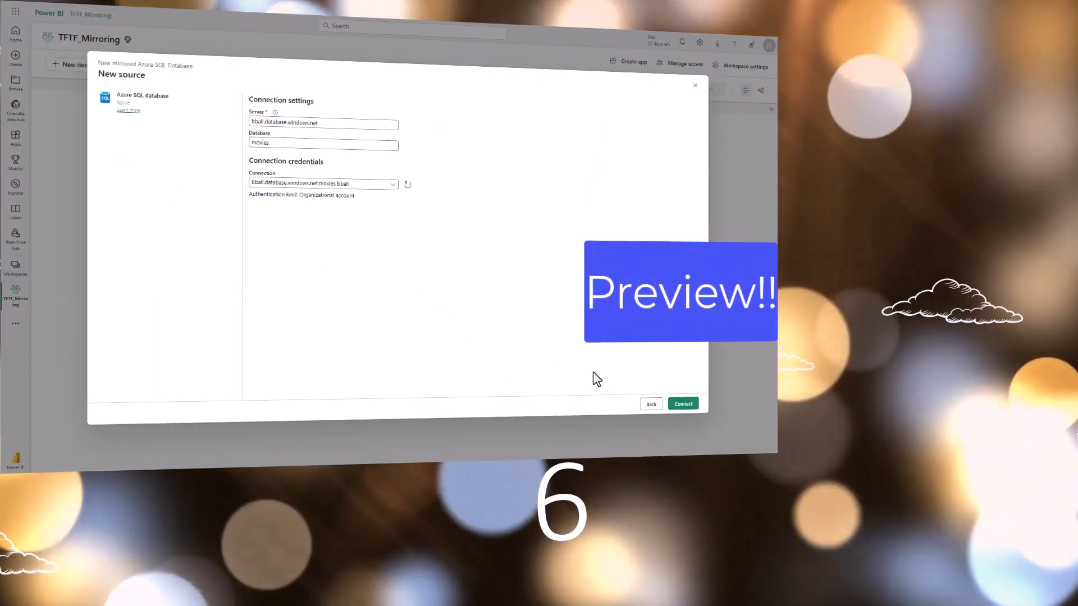
{"action": "left_click", "coordinate": [685, 404]}
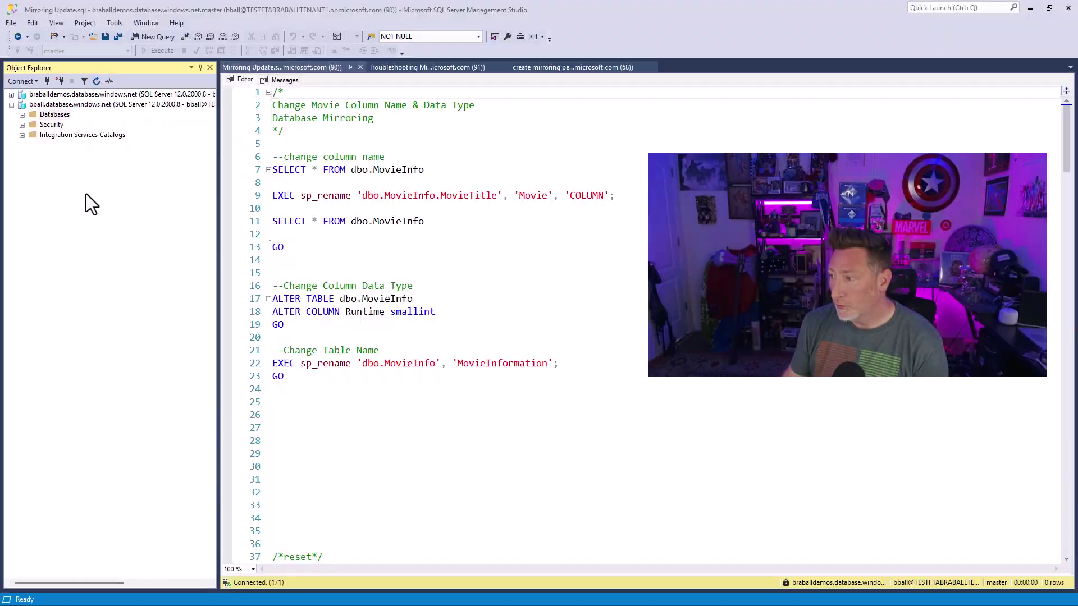
Expand the Databases folder of the bball.database.windows.net server to view its databases.
{"action": "left_click", "coordinate": [22, 115]}
{"action": "left_click", "coordinate": [32, 135]}
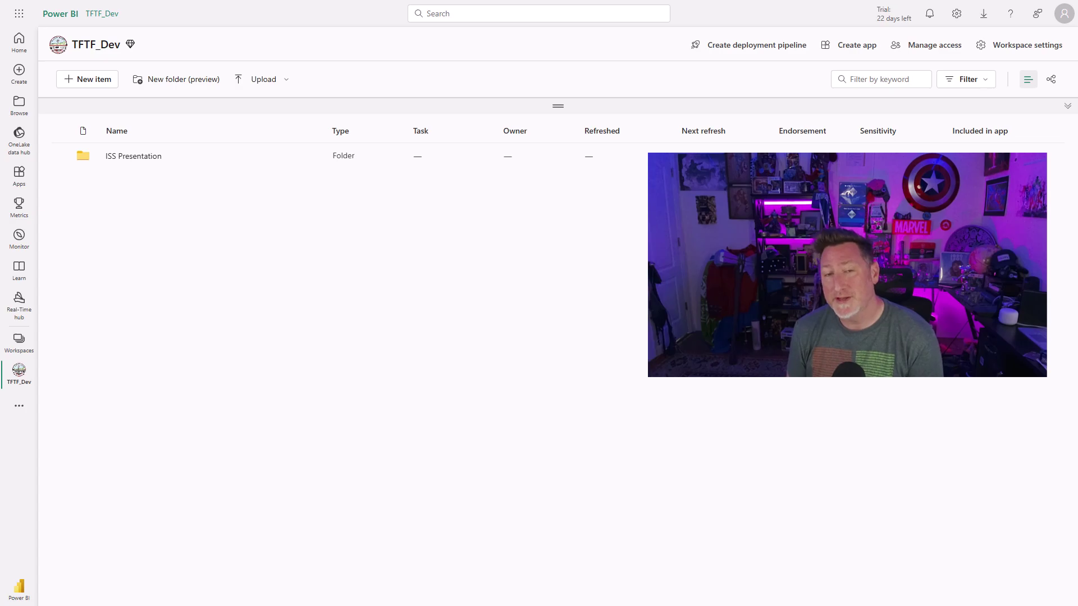
Switch to Power BI and try to add a Mirrored Azure SQL Database item to the TFTF_Dev workspace.
{"action": "left_click", "coordinate": [86, 78]}
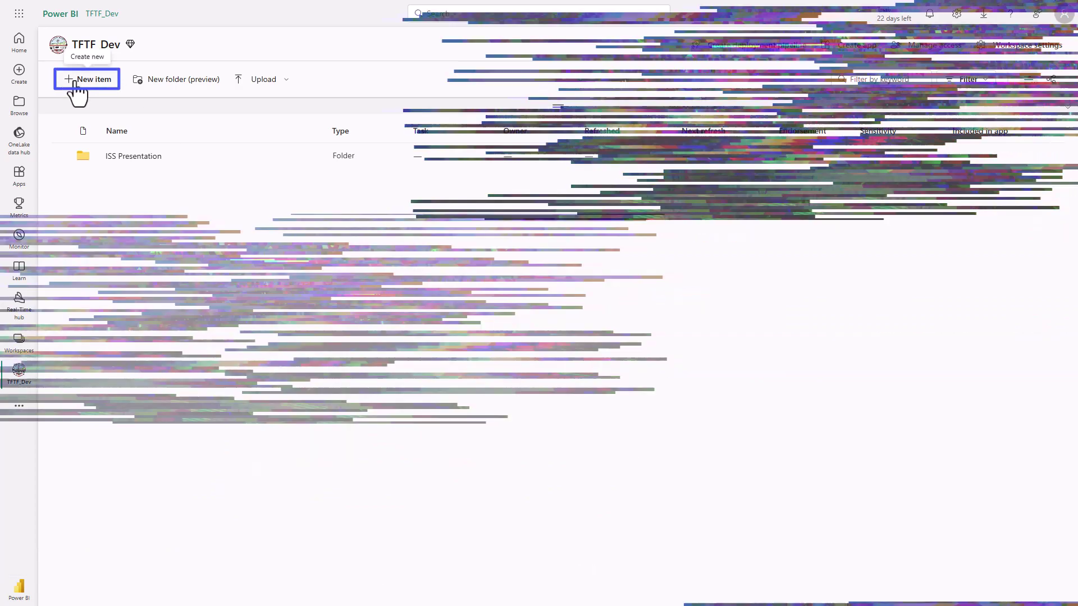
{"action": "left_click", "coordinate": [987, 89]}
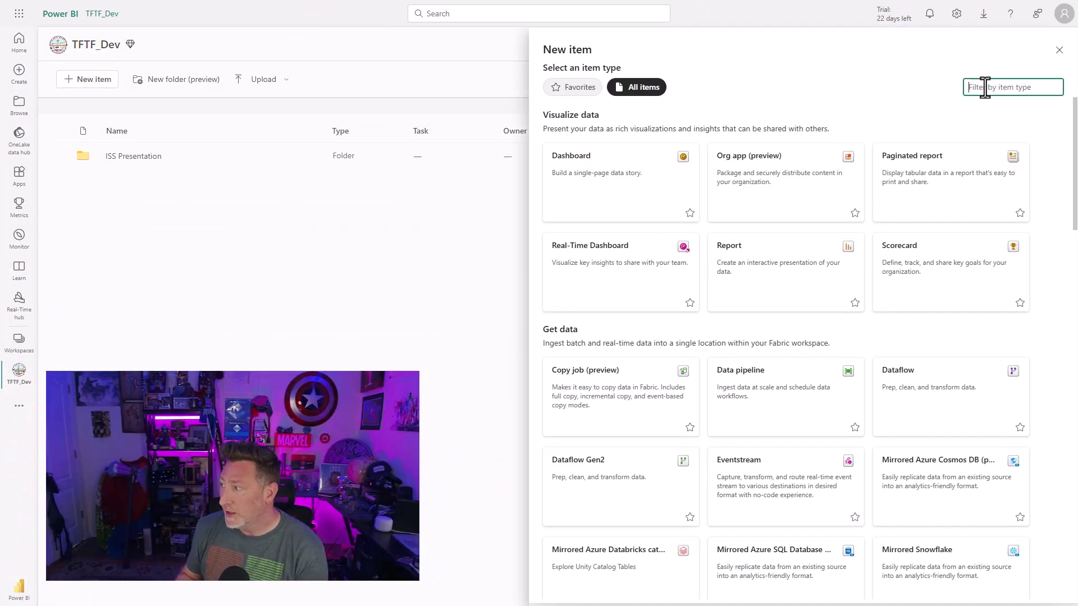
{"action": "type", "text": "mirro"}
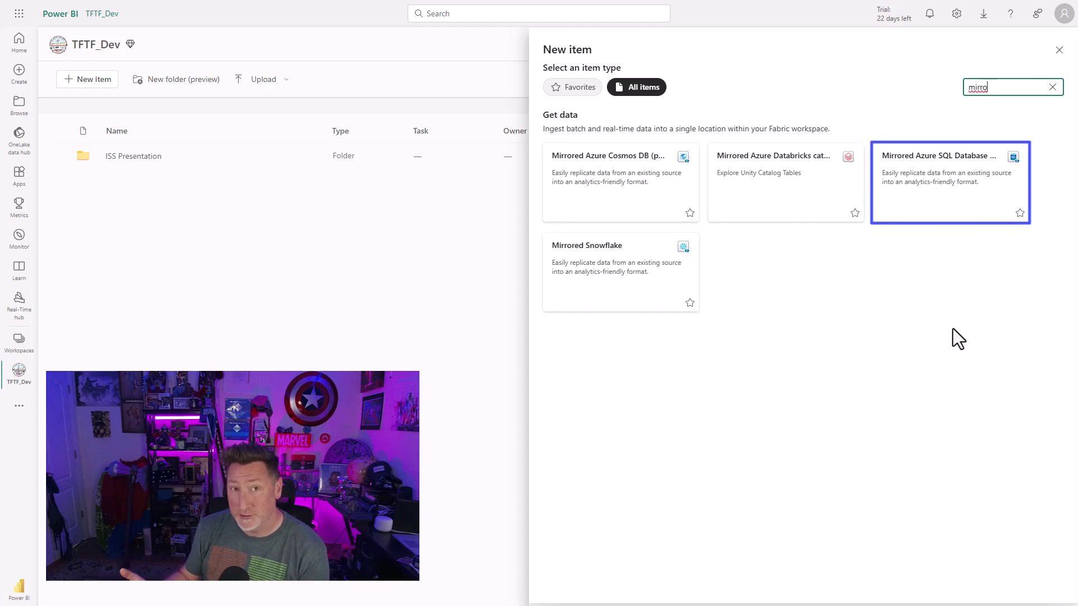
{"action": "left_click", "coordinate": [953, 196]}
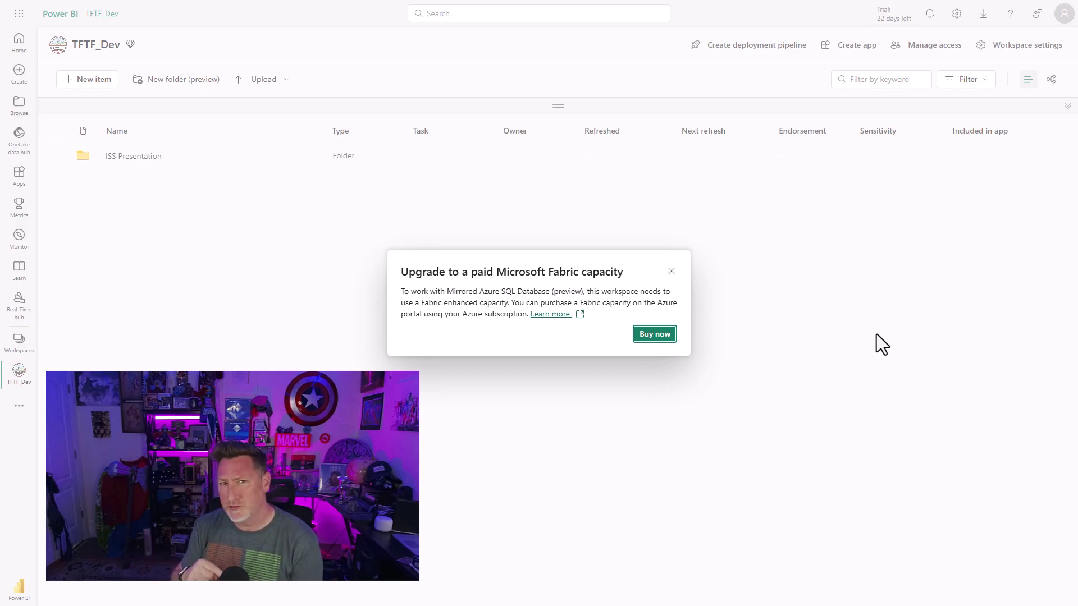
{"action": "left_click", "coordinate": [671, 271]}
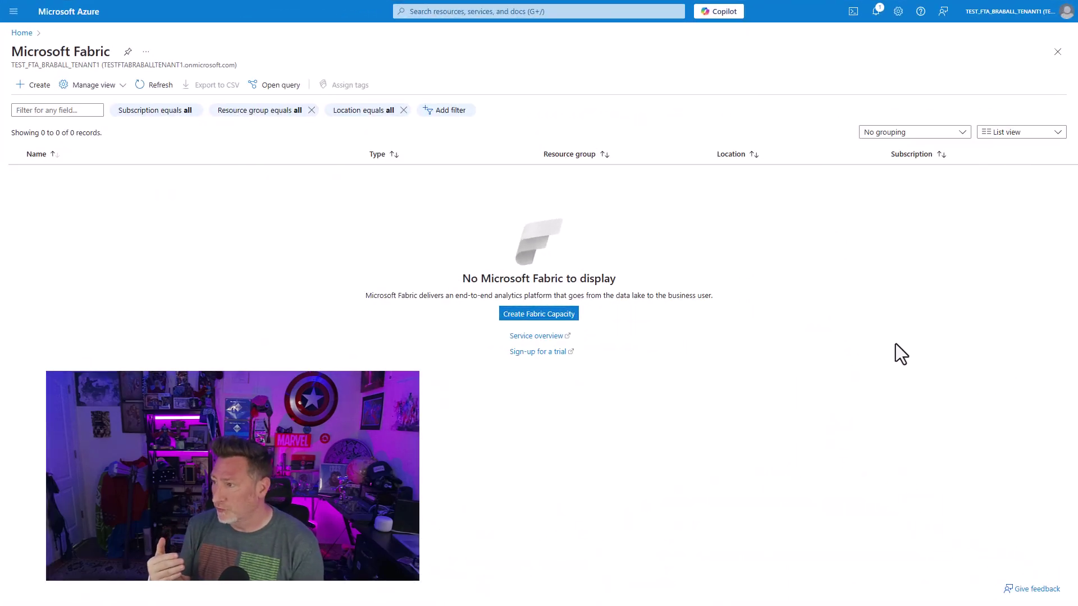
Switch to the Azure portal and set up a Fabric capacity named fabriclovesmirroring in the FabricCapacity resource group.
{"action": "left_click", "coordinate": [511, 315]}
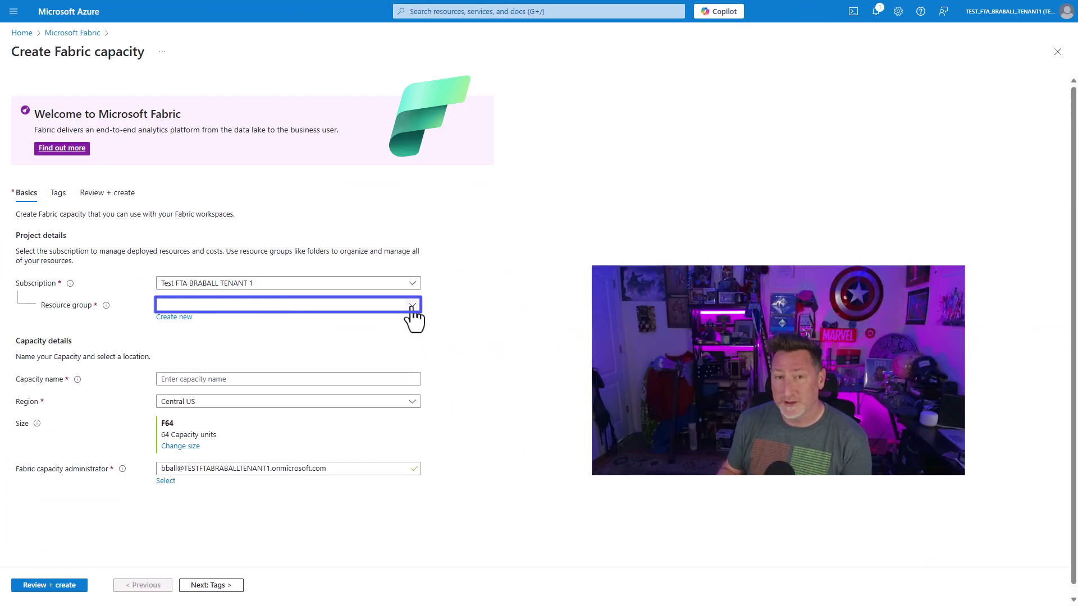
{"action": "left_click", "coordinate": [413, 306]}
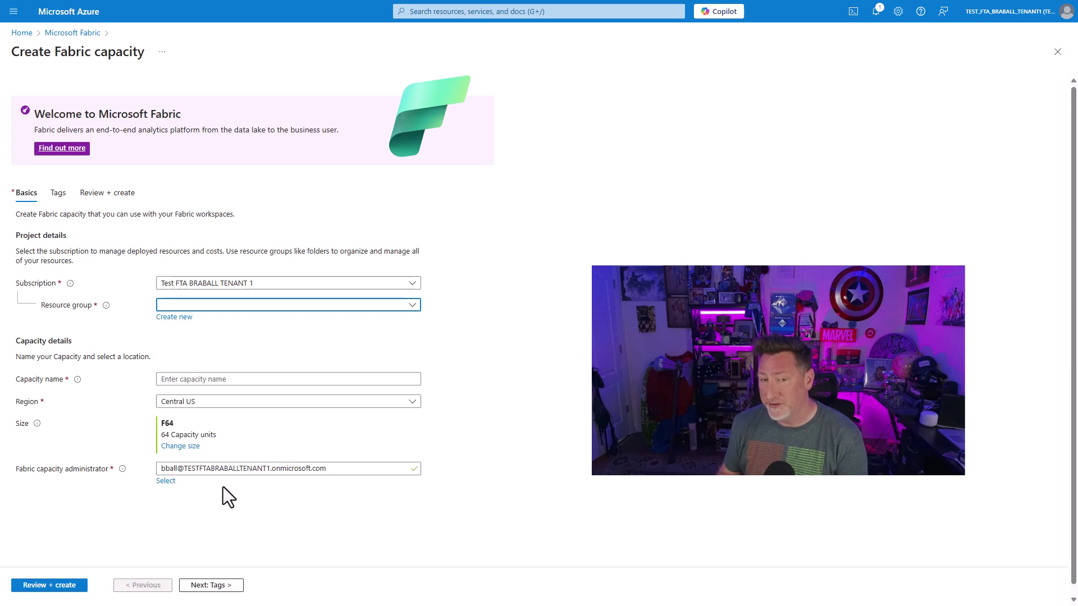
{"action": "left_click", "coordinate": [361, 378]}
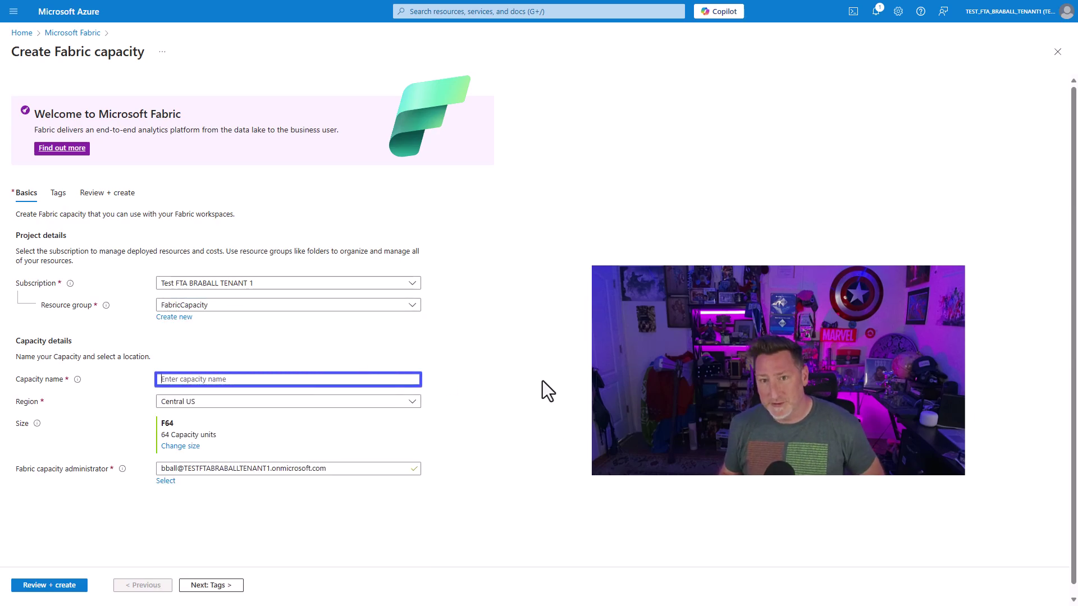
{"action": "type", "text": "fabriclovesmirroring"}
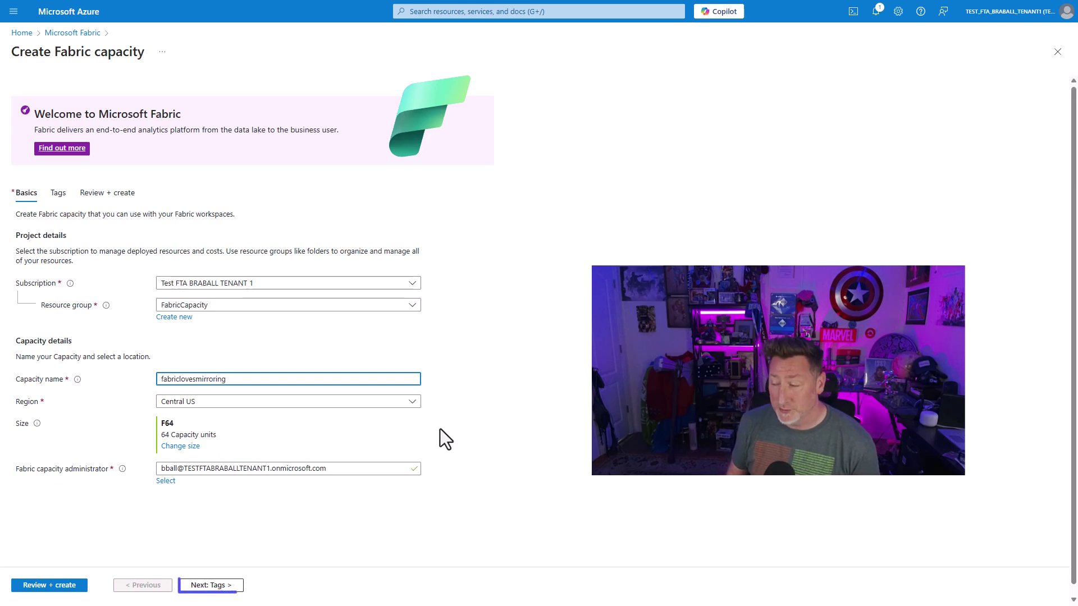
Deploy the F64 Fabric capacity without tags and open the deployed resource.
{"action": "left_click", "coordinate": [222, 586]}
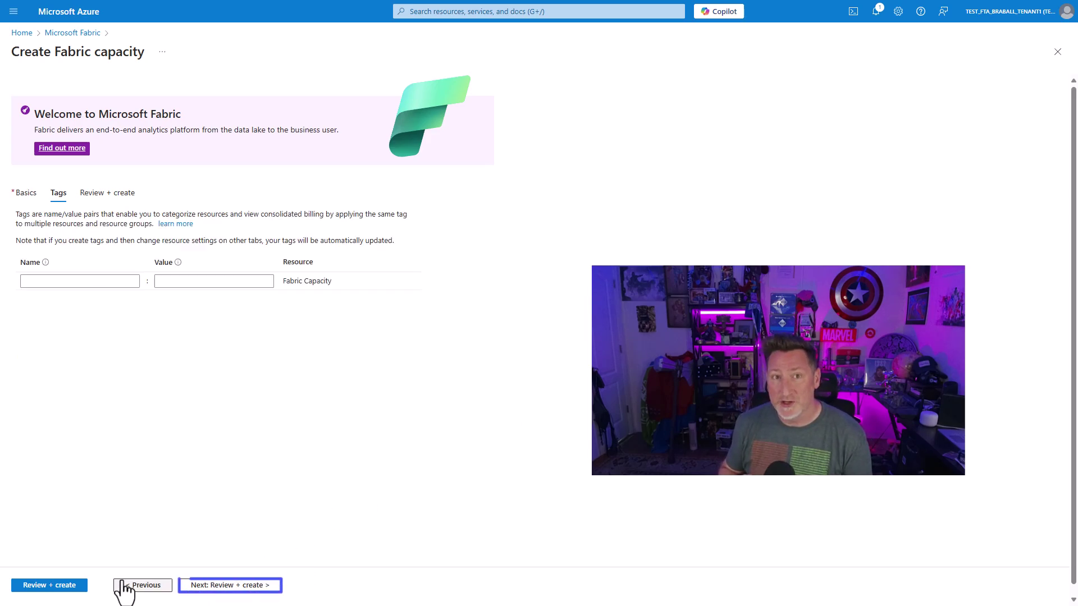
{"action": "left_click", "coordinate": [243, 588]}
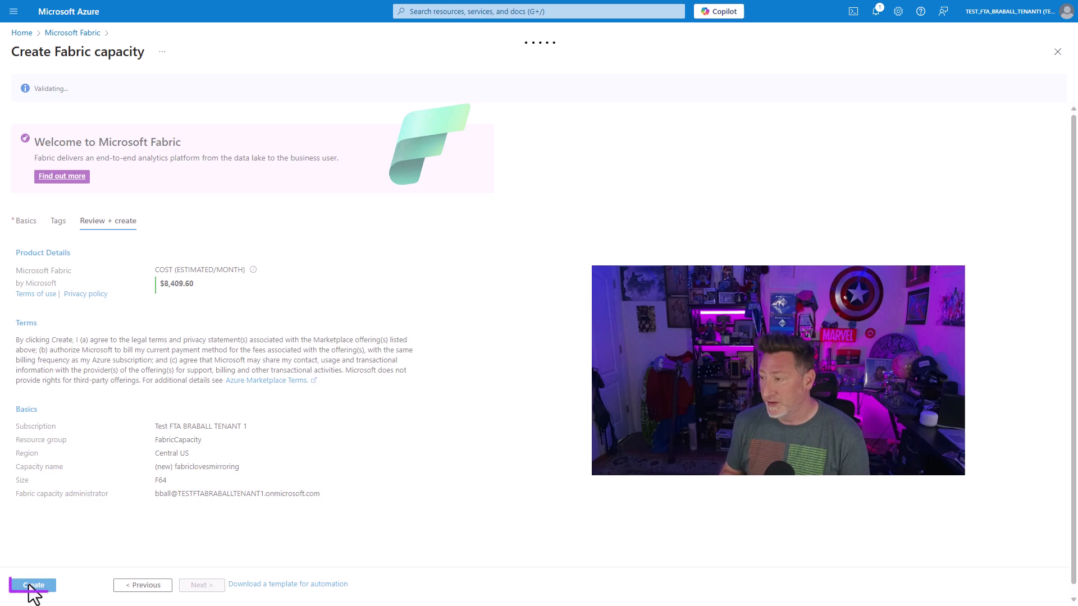
{"action": "left_click", "coordinate": [40, 589]}
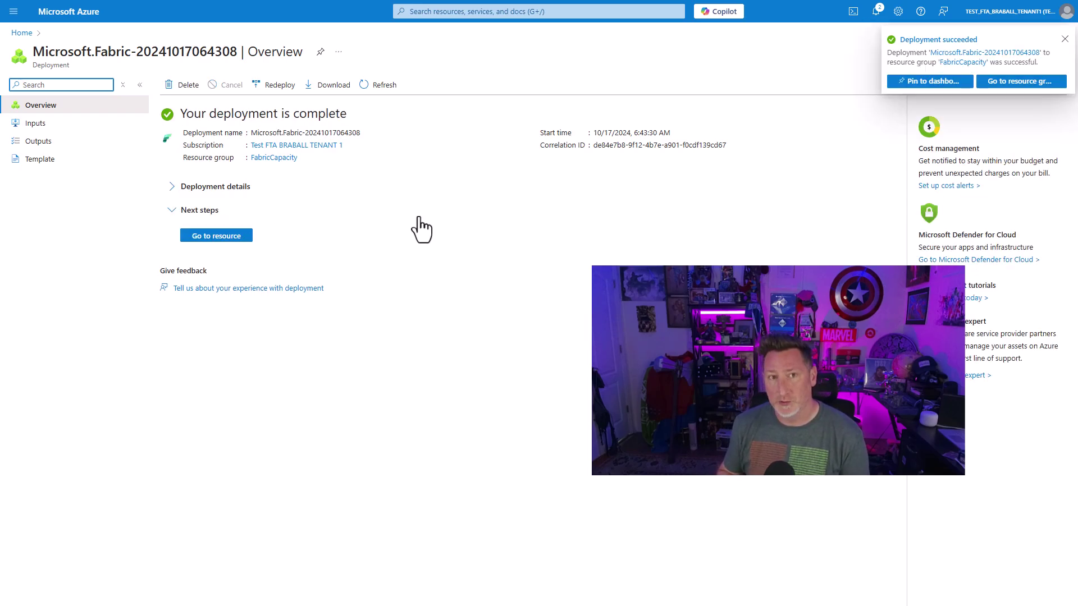
{"action": "left_click", "coordinate": [194, 238]}
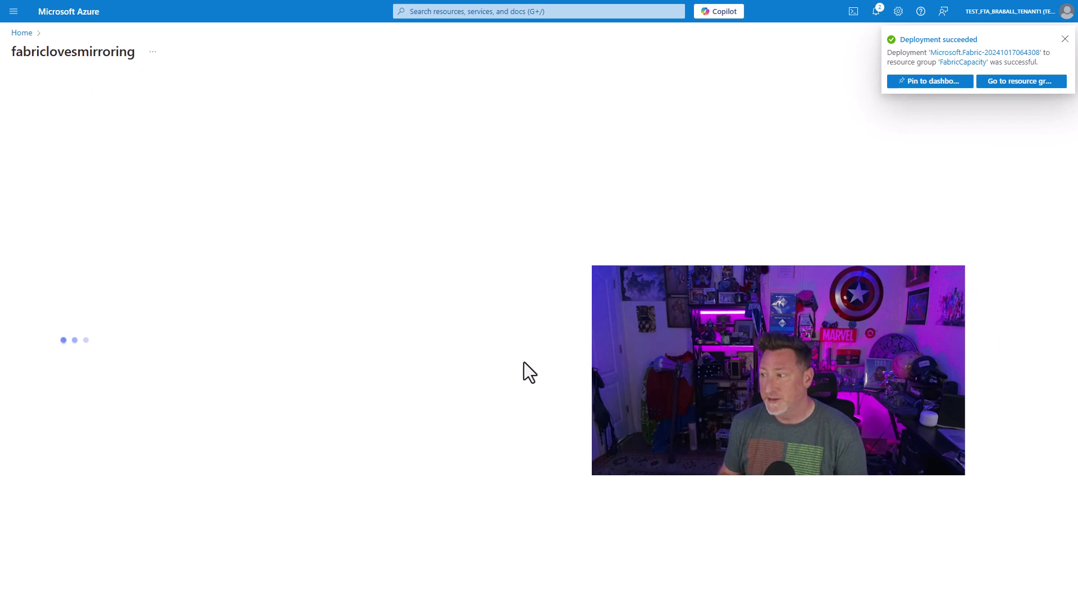
{"action": "left_click", "coordinate": [1064, 40]}
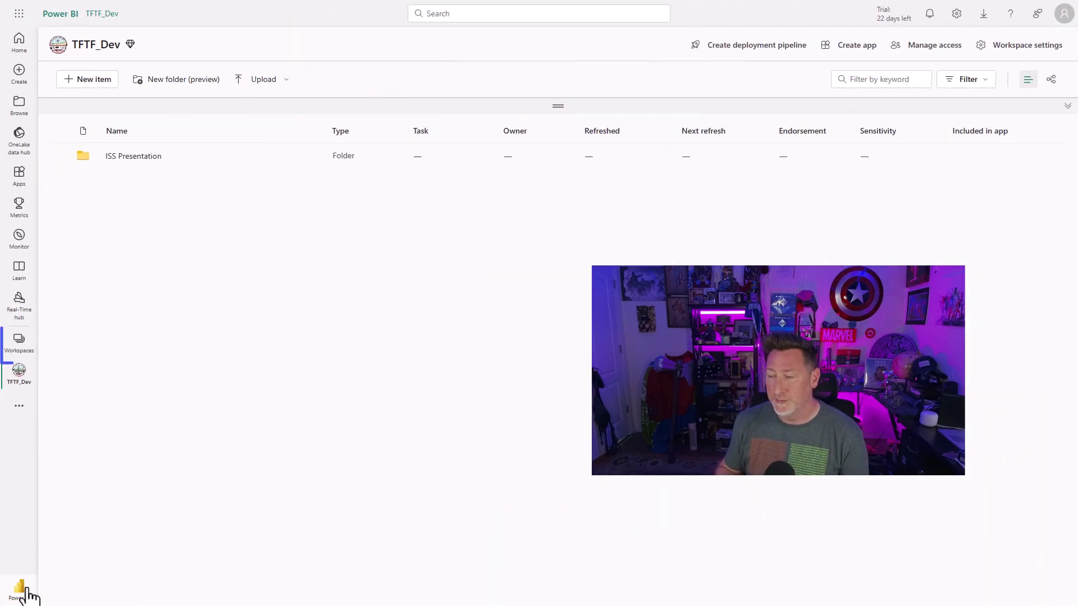
Switch to Power BI and start a new workspace named TFTF_Capacity.
{"action": "left_click", "coordinate": [23, 590]}
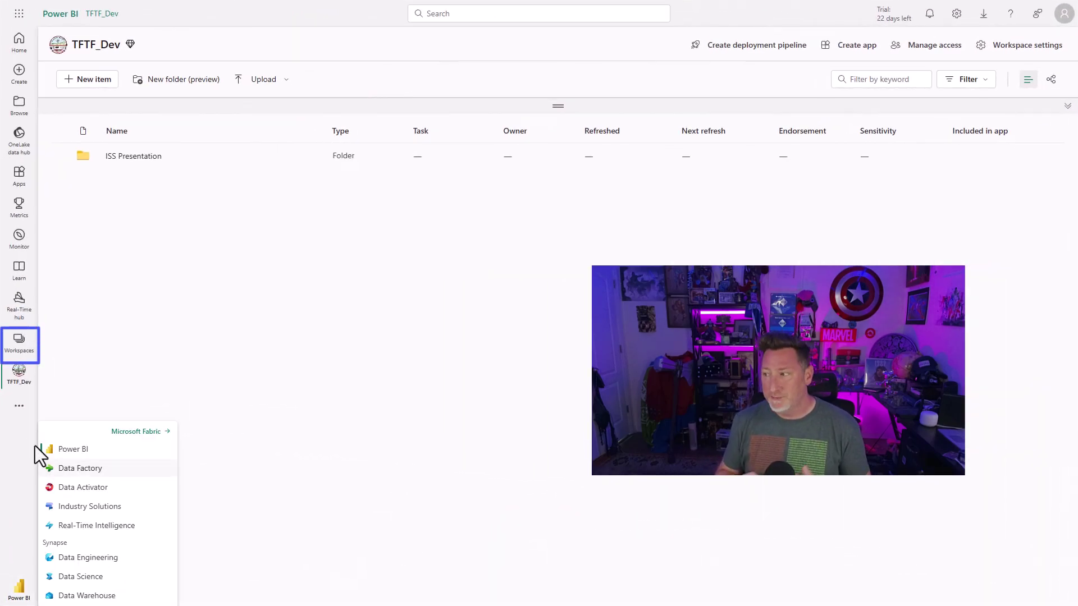
{"action": "left_click", "coordinate": [19, 341]}
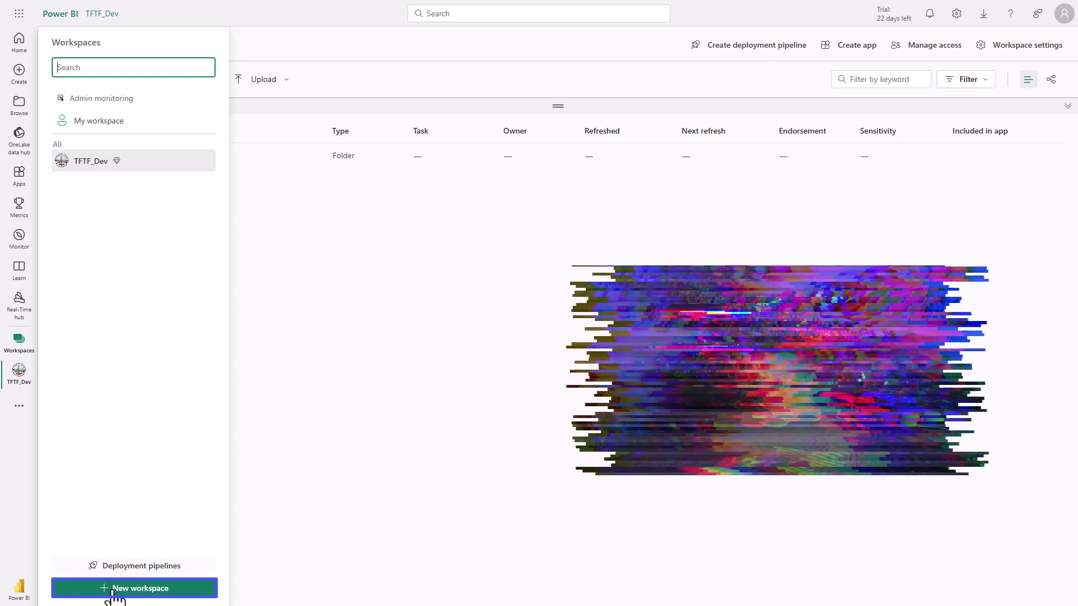
{"action": "left_click", "coordinate": [113, 590]}
{"action": "type", "text": "T"}
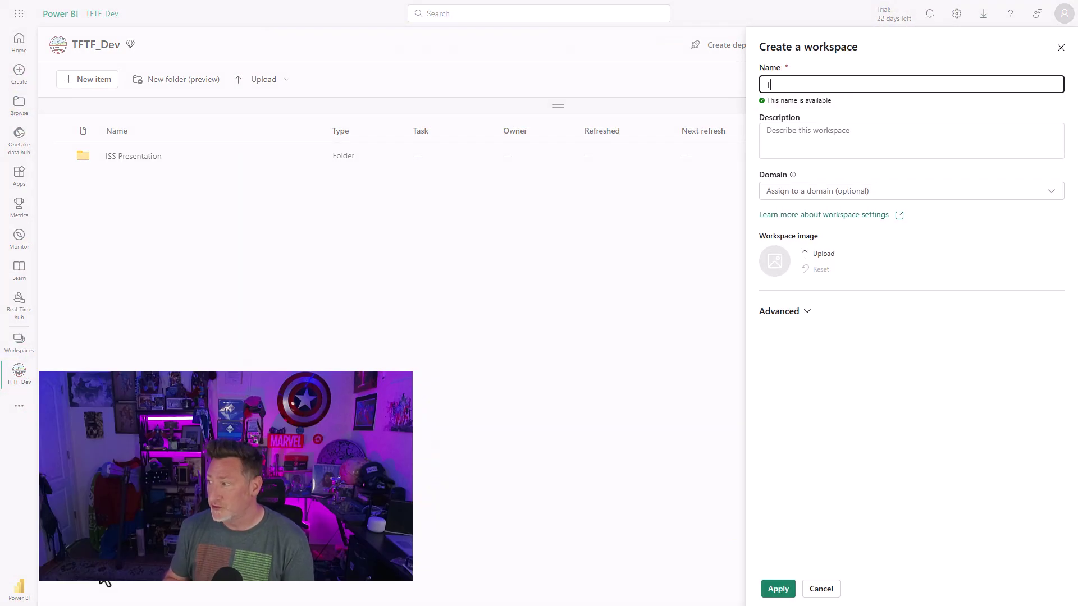
{"action": "type", "text": "FTF_Capacity"}
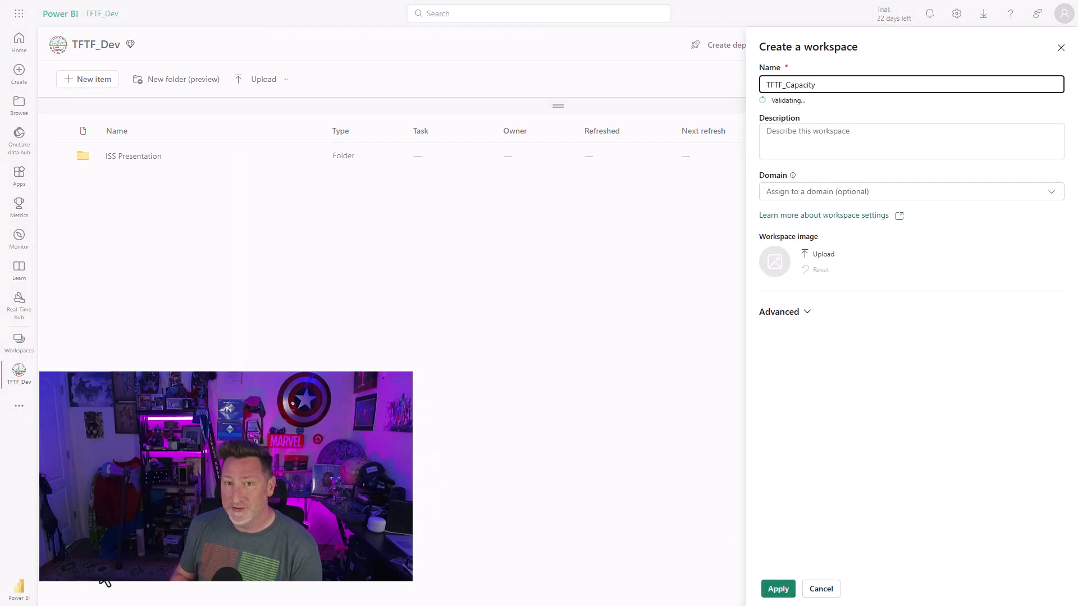
Set the workspace's license mode to Fabric capacity with fabriclovesmirroring - Central US and create the workspace.
{"action": "left_click", "coordinate": [802, 312]}
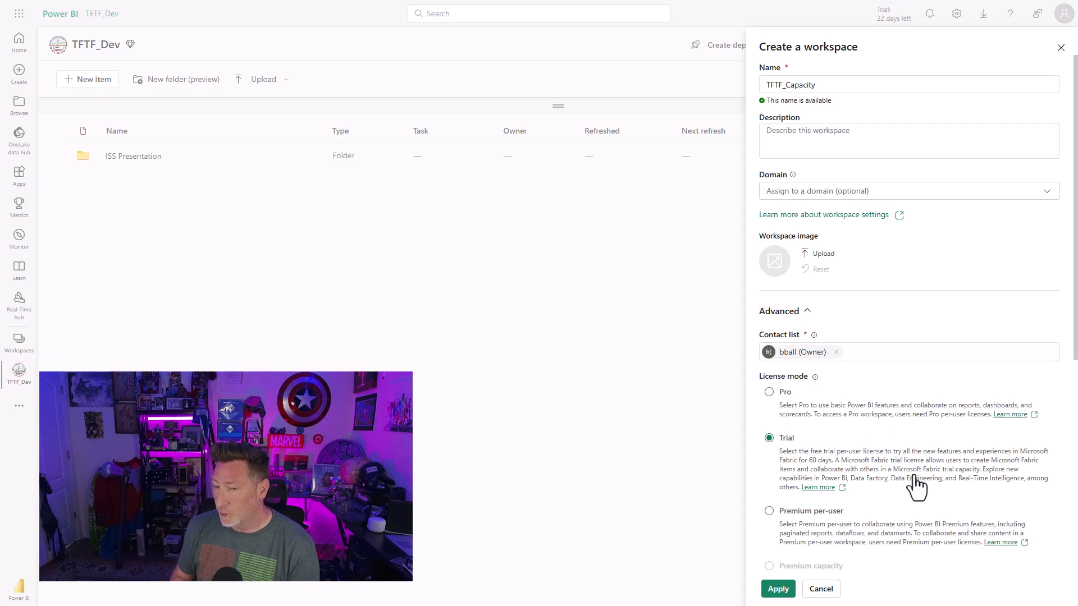
{"action": "scroll", "coordinate": [915, 476], "scroll_direction": "down", "scroll_amount": 4}
{"action": "left_click", "coordinate": [794, 470]}
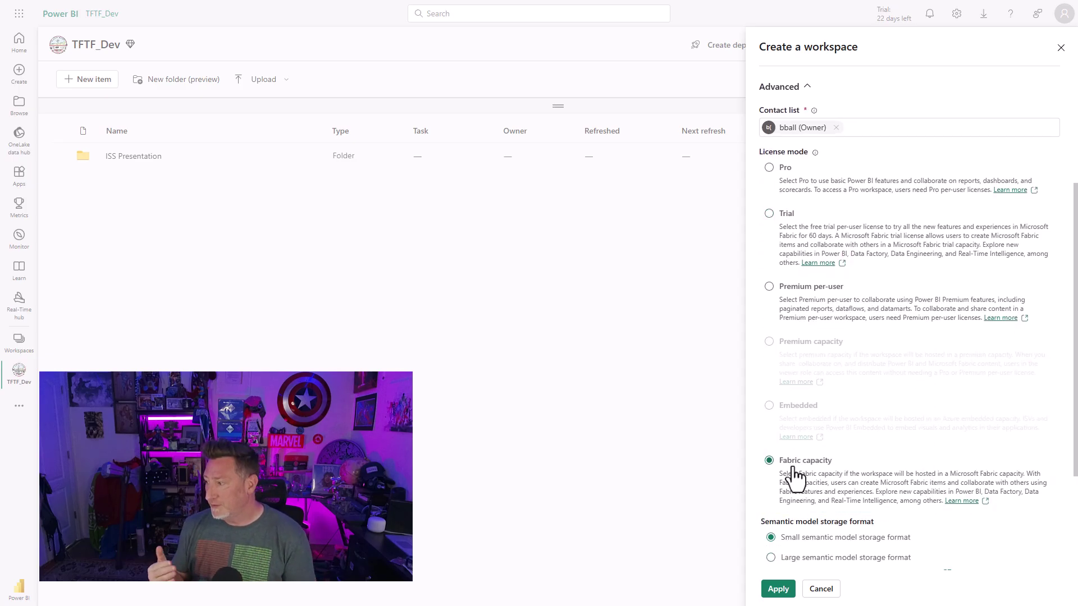
{"action": "scroll", "coordinate": [966, 458], "scroll_direction": "down", "scroll_amount": 3}
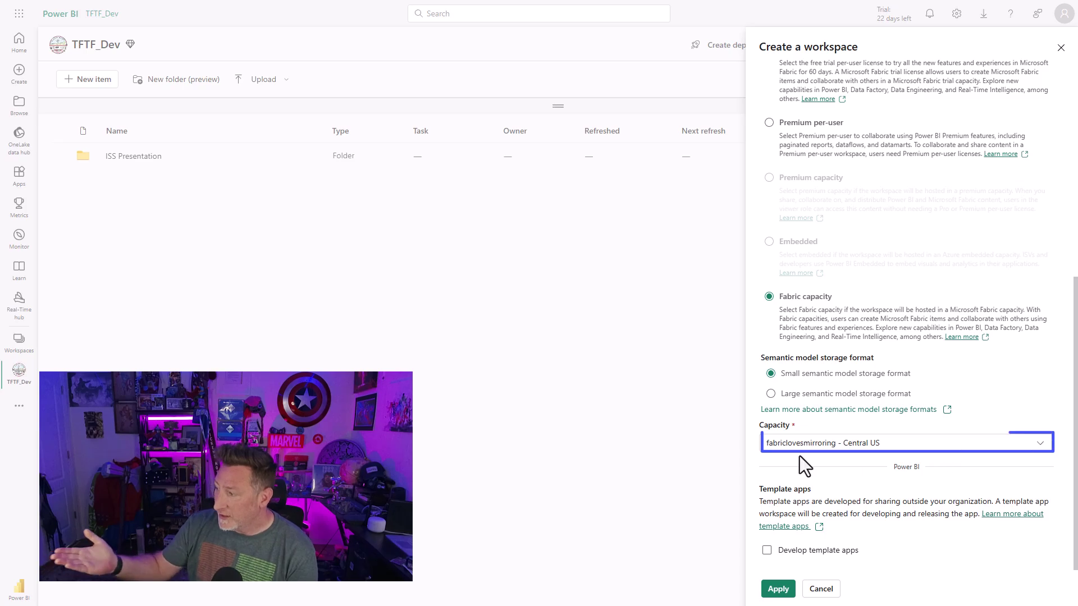
{"action": "key", "text": "Tab"}
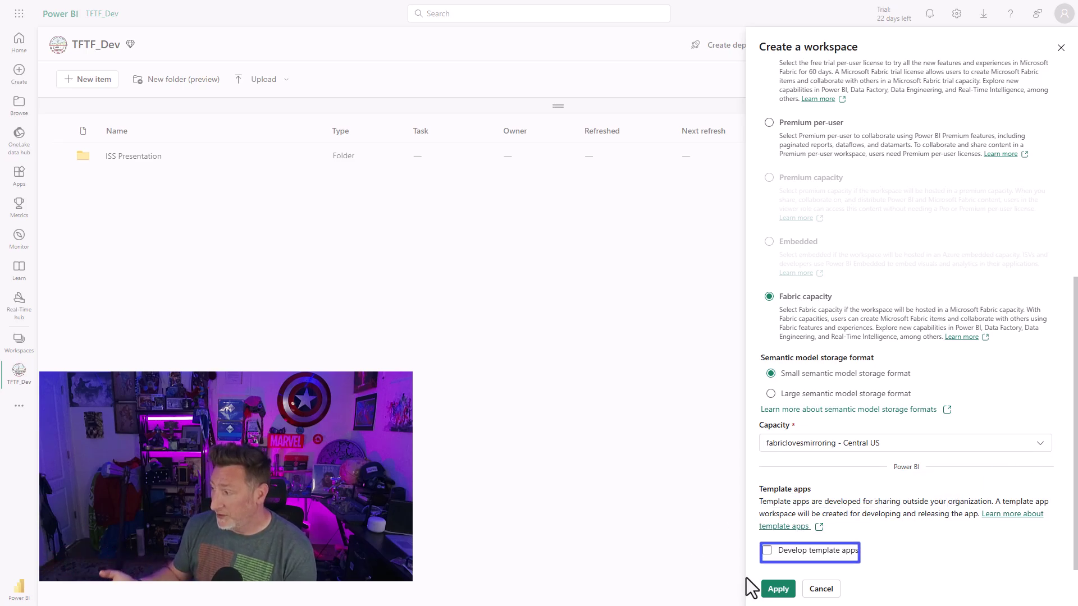
{"action": "left_click", "coordinate": [773, 586]}
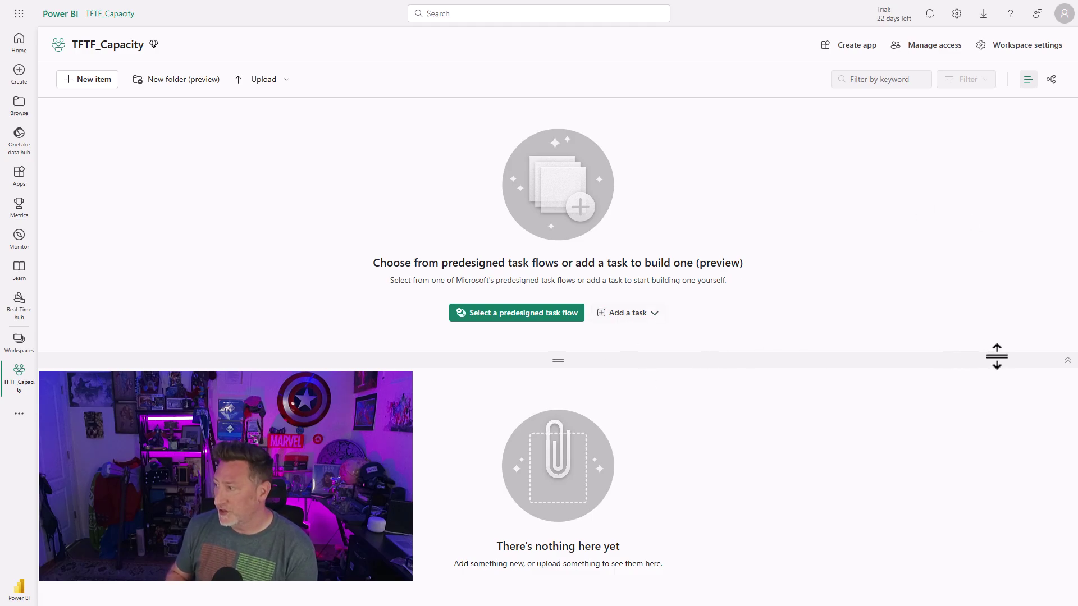
Collapse the task flow area and try to add a Mirrored Azure SQL Database item to the TFTF_Capacity workspace.
{"action": "left_click", "coordinate": [1068, 364]}
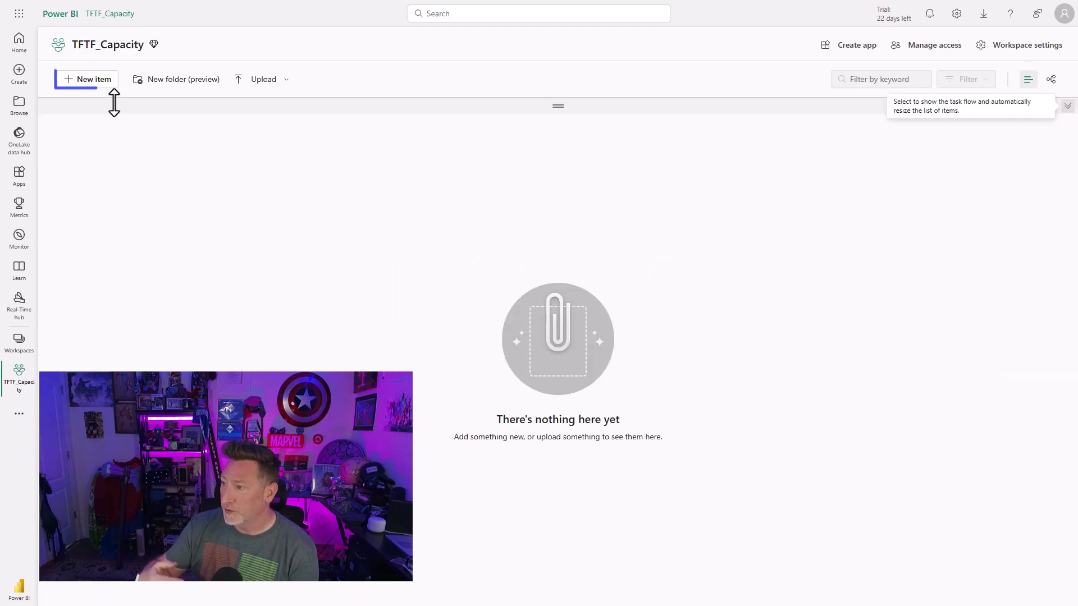
{"action": "left_click", "coordinate": [81, 82]}
{"action": "left_click", "coordinate": [1015, 87]}
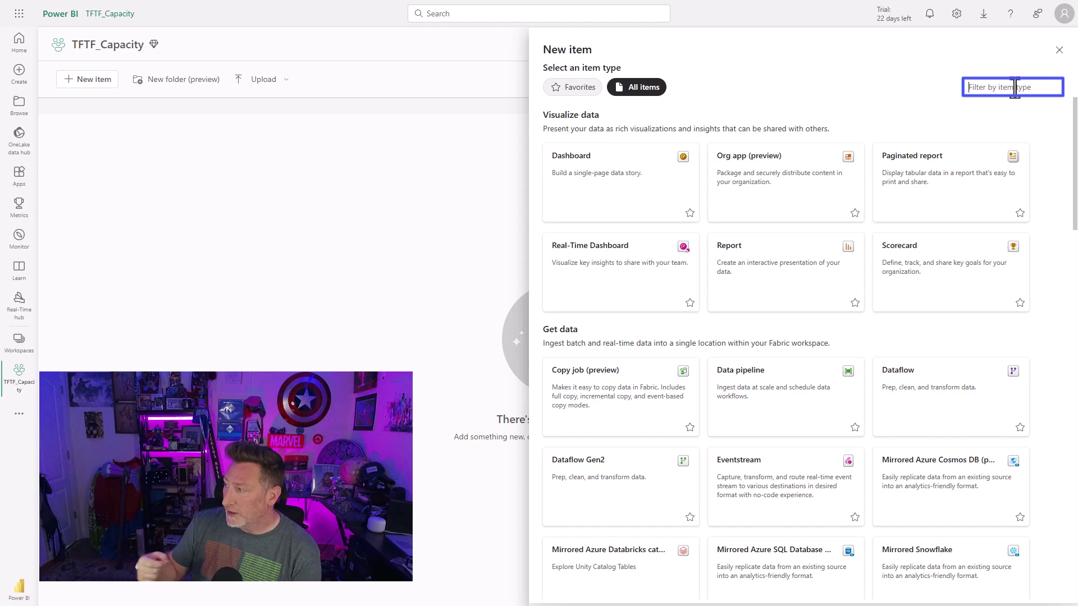
{"action": "type", "text": "sql"}
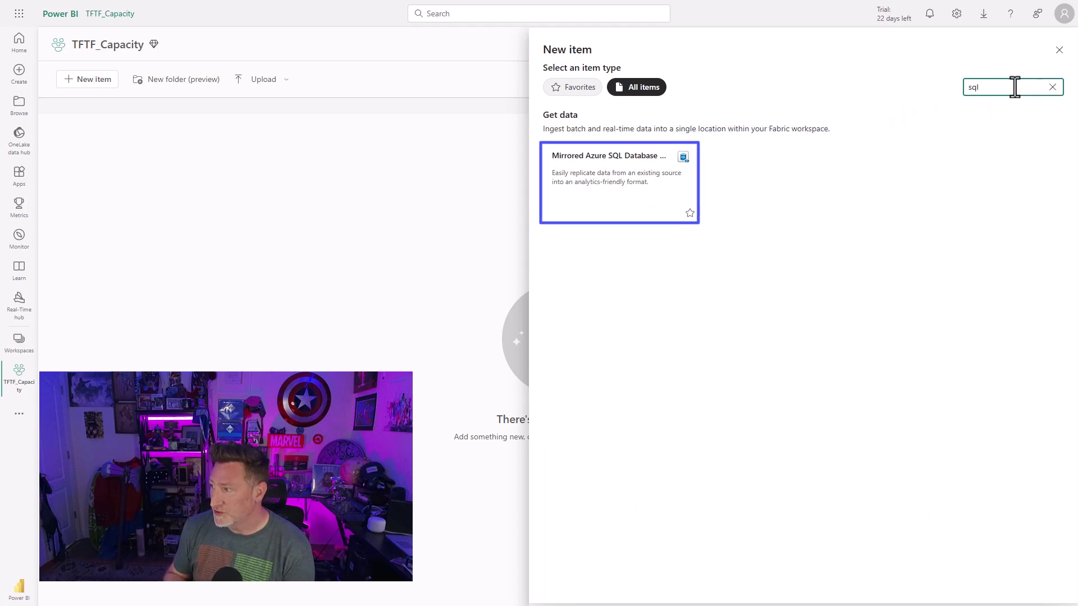
{"action": "left_click", "coordinate": [630, 190]}
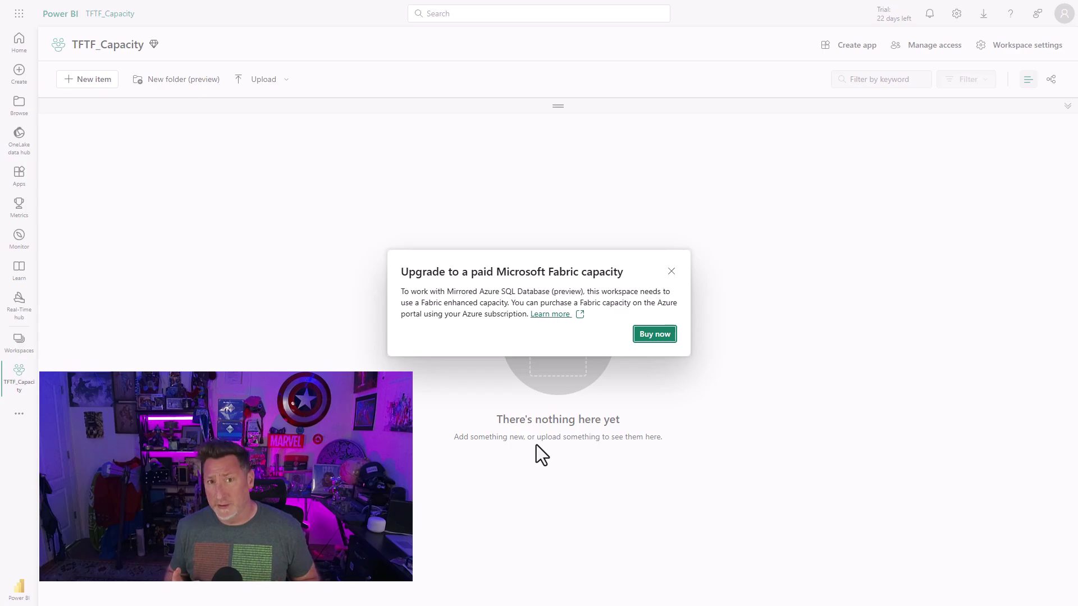
{"action": "left_click", "coordinate": [673, 275]}
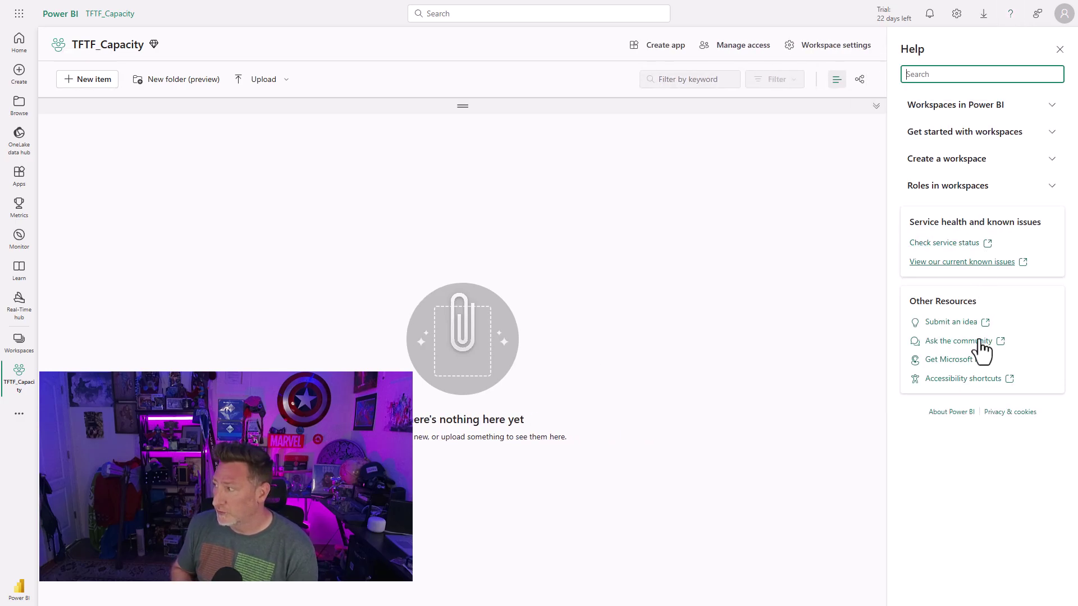
Open the About Power BI information from Help.
{"action": "left_click", "coordinate": [954, 414]}
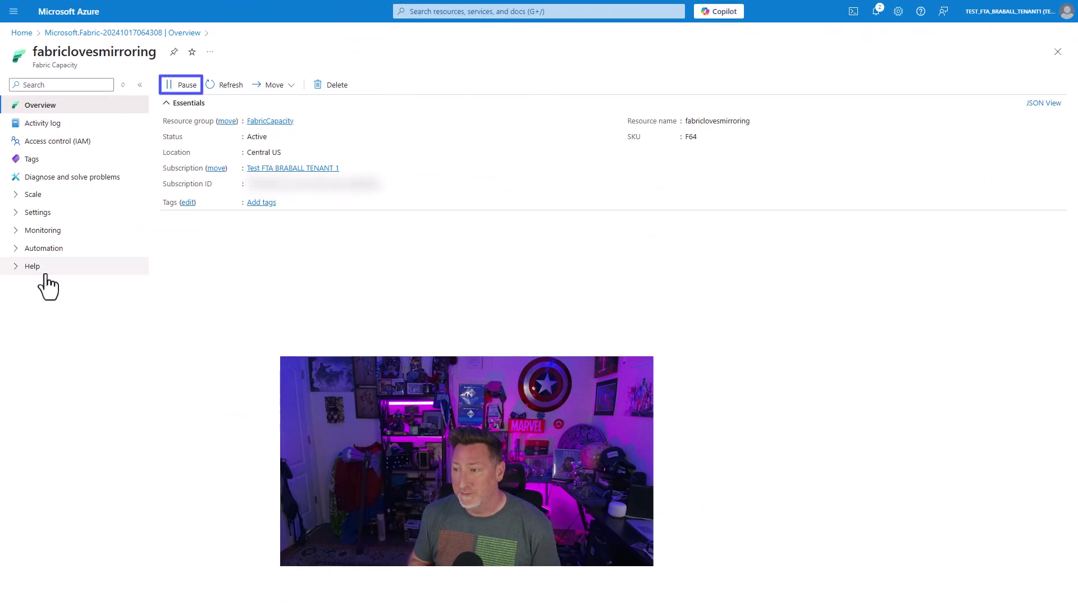
Switch to the Azure portal and pause the fabriclovesmirroring capacity.
{"action": "left_click", "coordinate": [181, 87]}
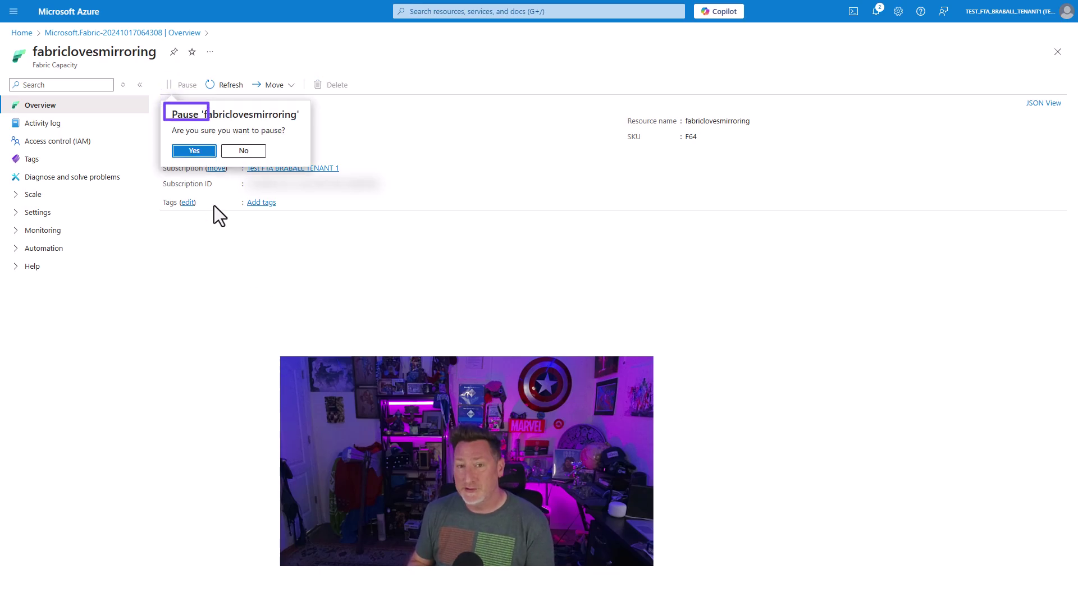
{"action": "left_click", "coordinate": [198, 151]}
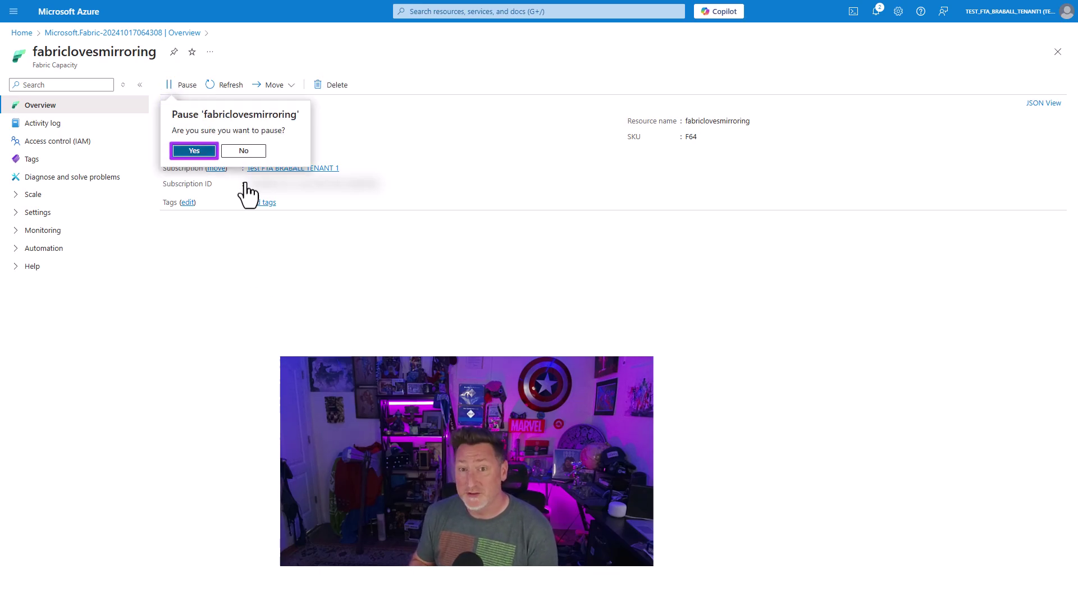
Start a new Microsoft Fabric capacity in the FabricCapacity resource group and name it fabriclovesmirroring2.
{"action": "left_click", "coordinate": [542, 11]}
{"action": "left_click", "coordinate": [429, 187]}
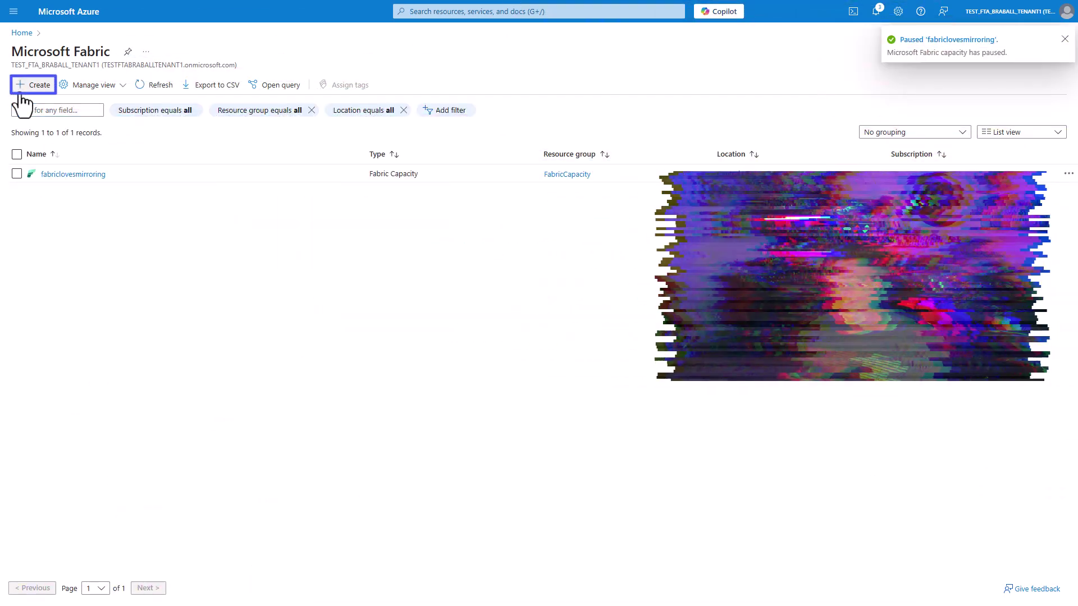
{"action": "left_click", "coordinate": [21, 92]}
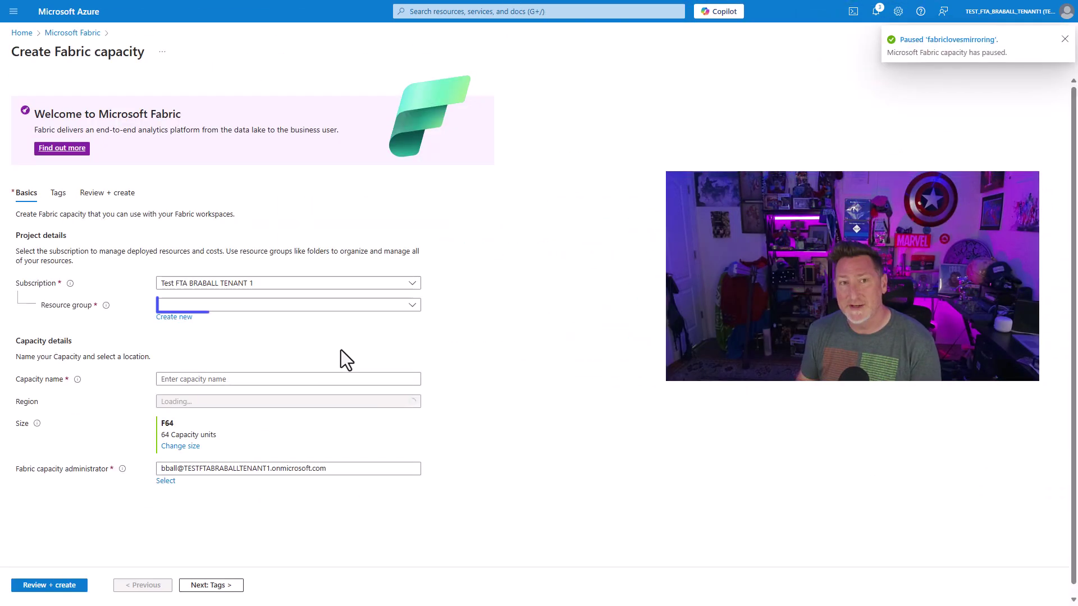
{"action": "left_click", "coordinate": [343, 305]}
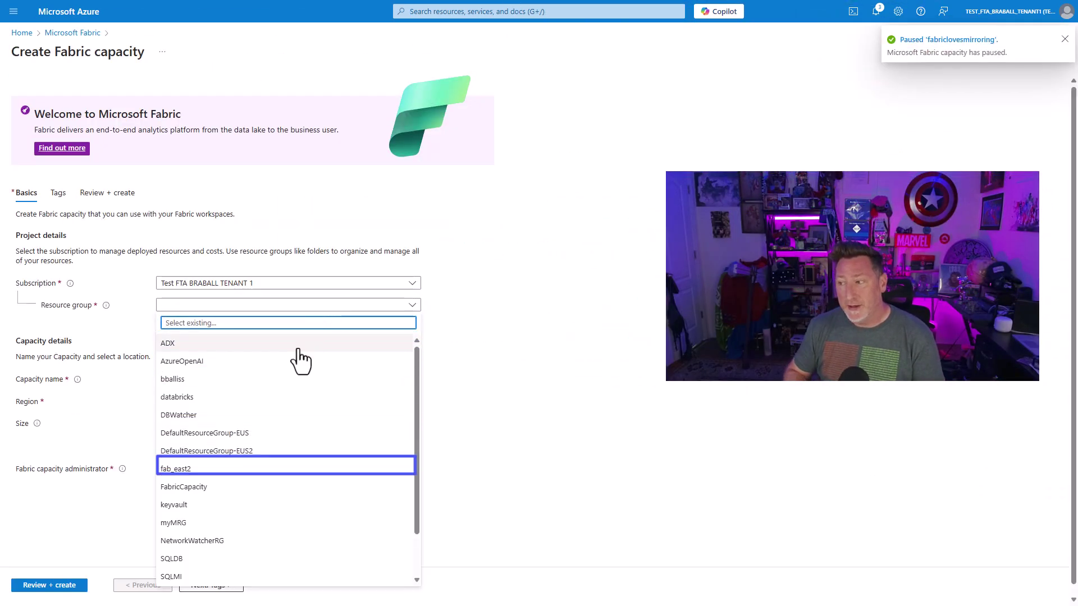
{"action": "left_click", "coordinate": [191, 487]}
{"action": "left_click", "coordinate": [250, 378]}
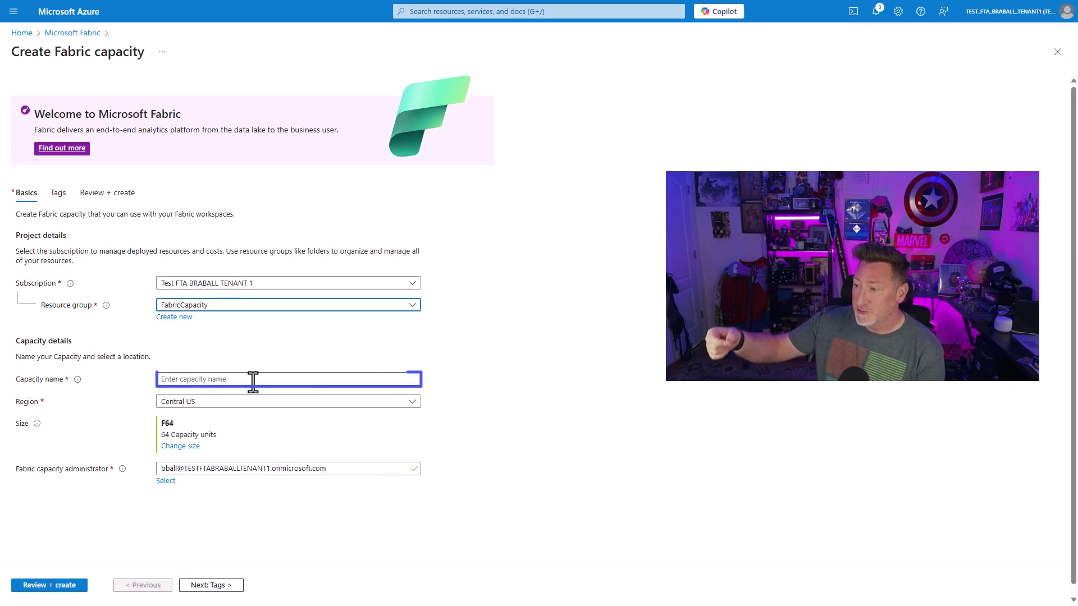
{"action": "type", "text": "fabriclovesmirroring2"}
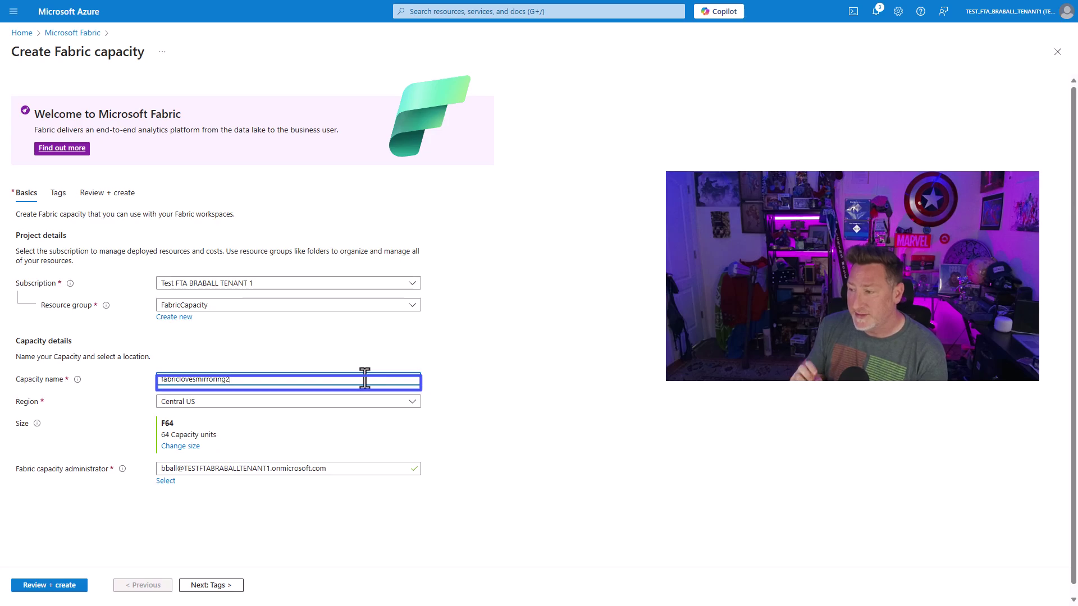
Set the capacity's region to East US 2, then deploy it and open the new resource.
{"action": "left_click", "coordinate": [414, 403]}
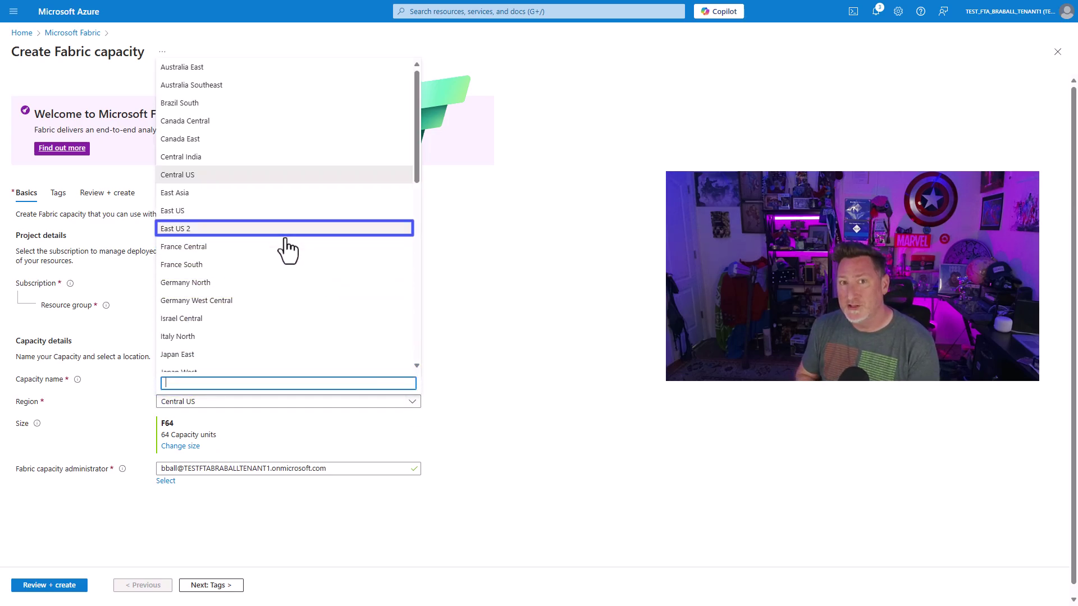
{"action": "left_click", "coordinate": [283, 229]}
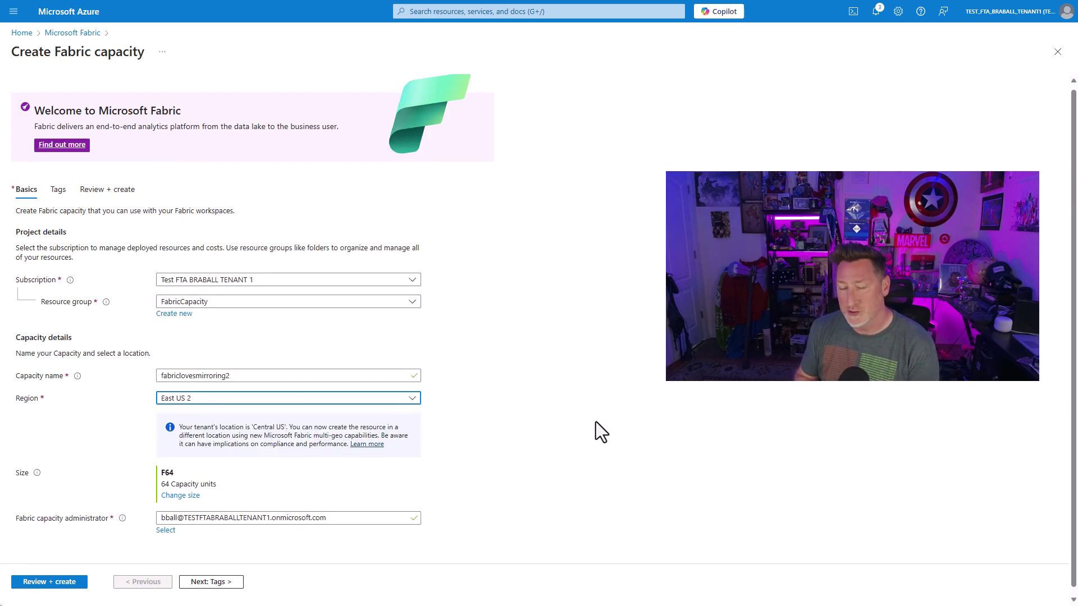
{"action": "scroll", "coordinate": [333, 539], "scroll_direction": "down", "scroll_amount": 1}
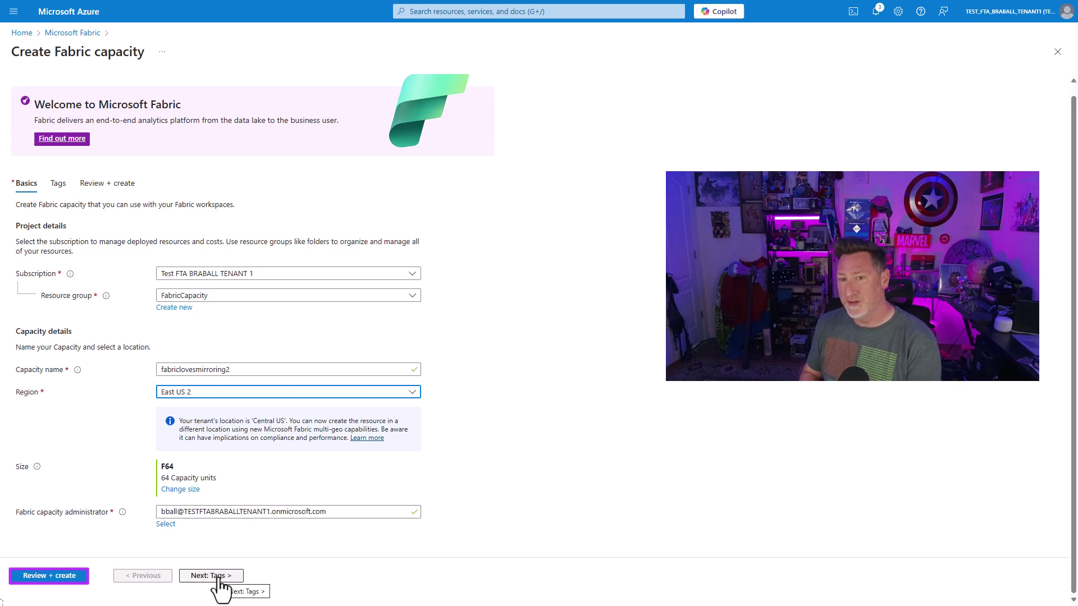
{"action": "left_click", "coordinate": [63, 577]}
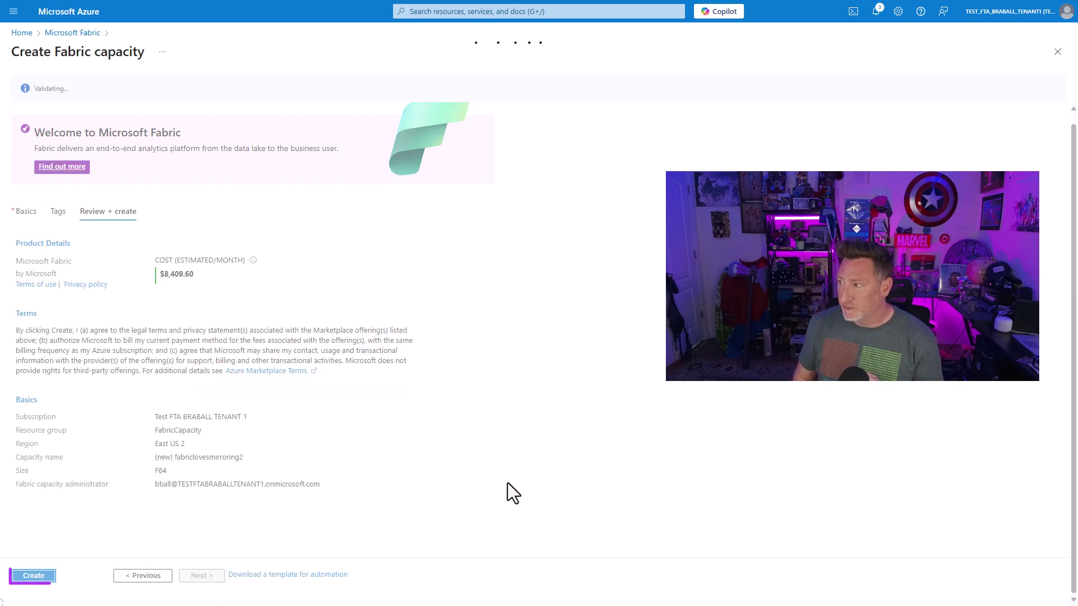
{"action": "left_click", "coordinate": [31, 576]}
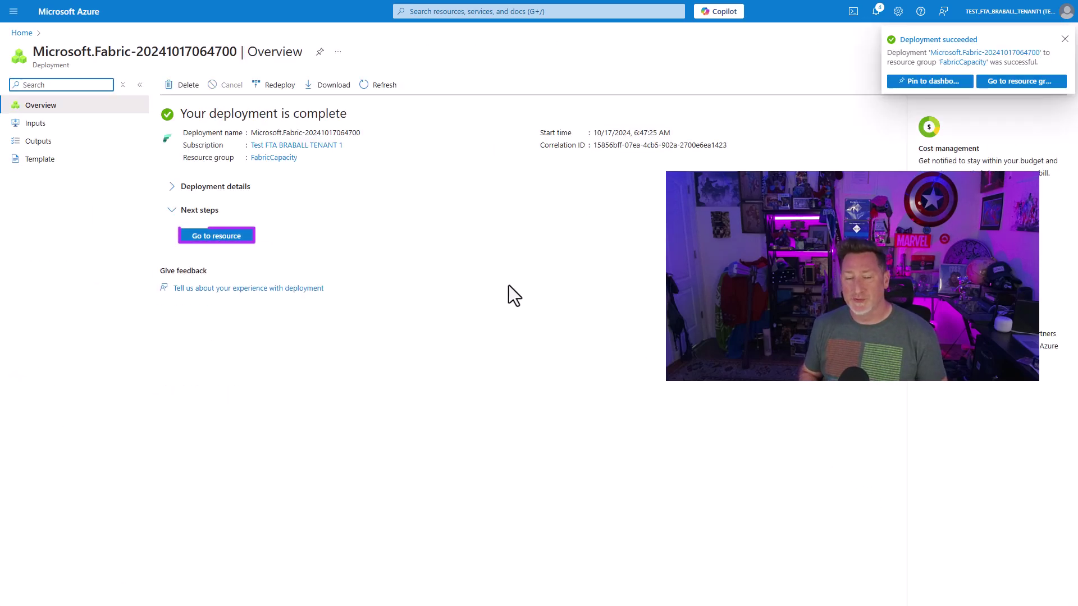
{"action": "left_click", "coordinate": [215, 237]}
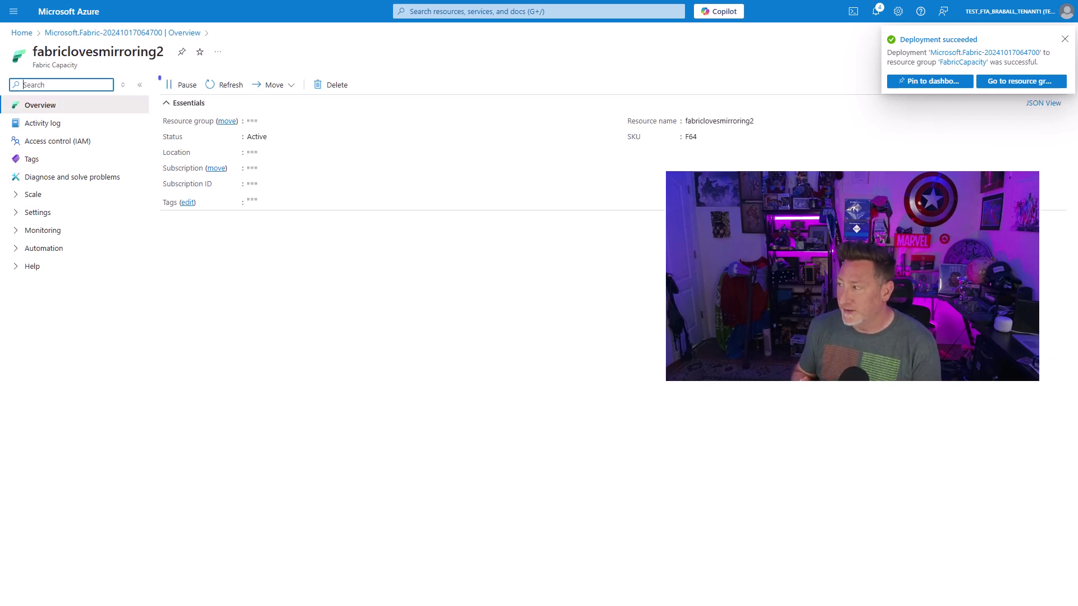
{"action": "left_click", "coordinate": [1065, 39]}
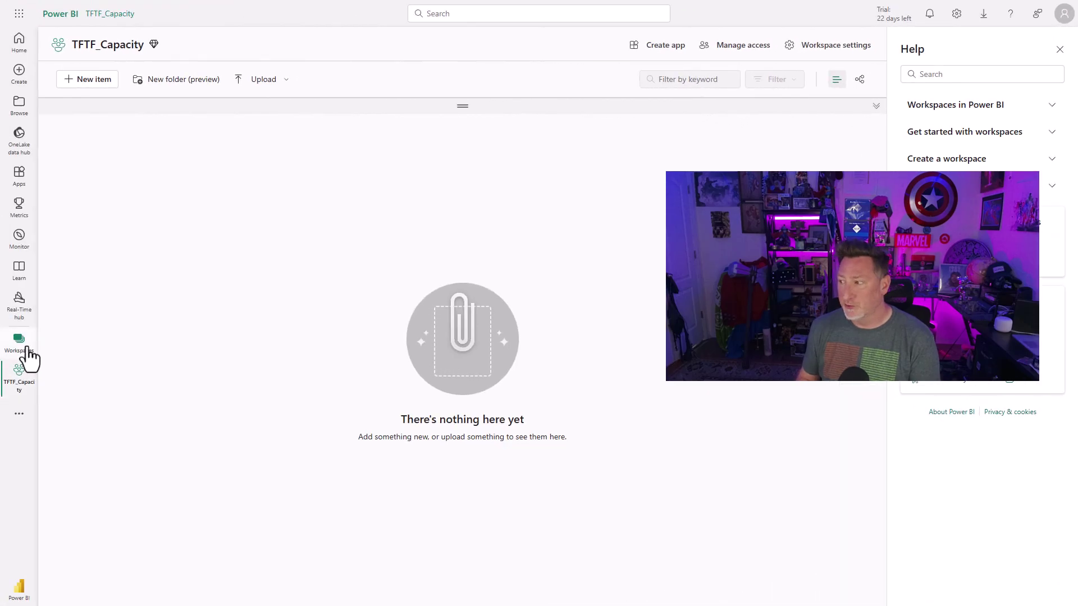
Switch to Power BI and start a new workspace named TFTF_Mirroring.
{"action": "left_click", "coordinate": [26, 348]}
{"action": "left_click", "coordinate": [133, 587]}
{"action": "type", "text": "TFTF"}
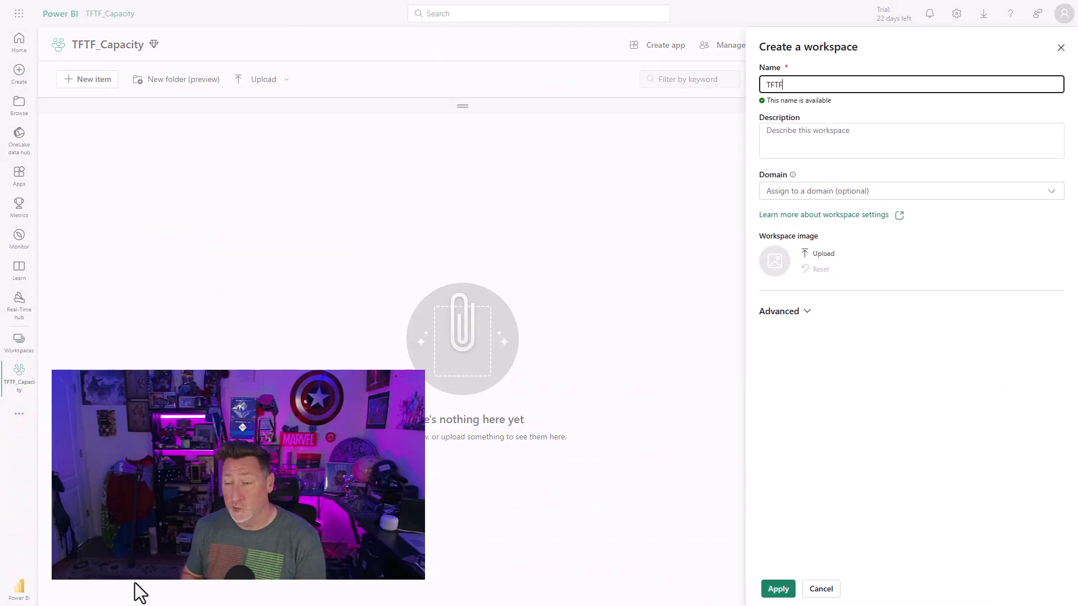
{"action": "type", "text": "_Mirroring"}
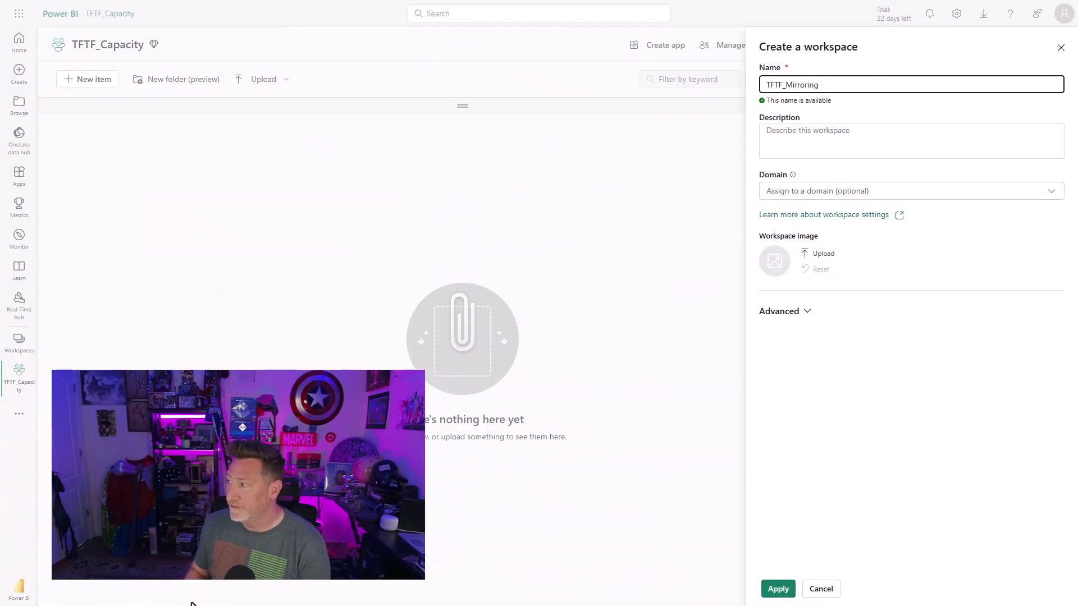
Set the workspace's license mode to Fabric capacity with fabriclovesmirroring2 - East US 2 and create the workspace.
{"action": "left_click", "coordinate": [775, 312]}
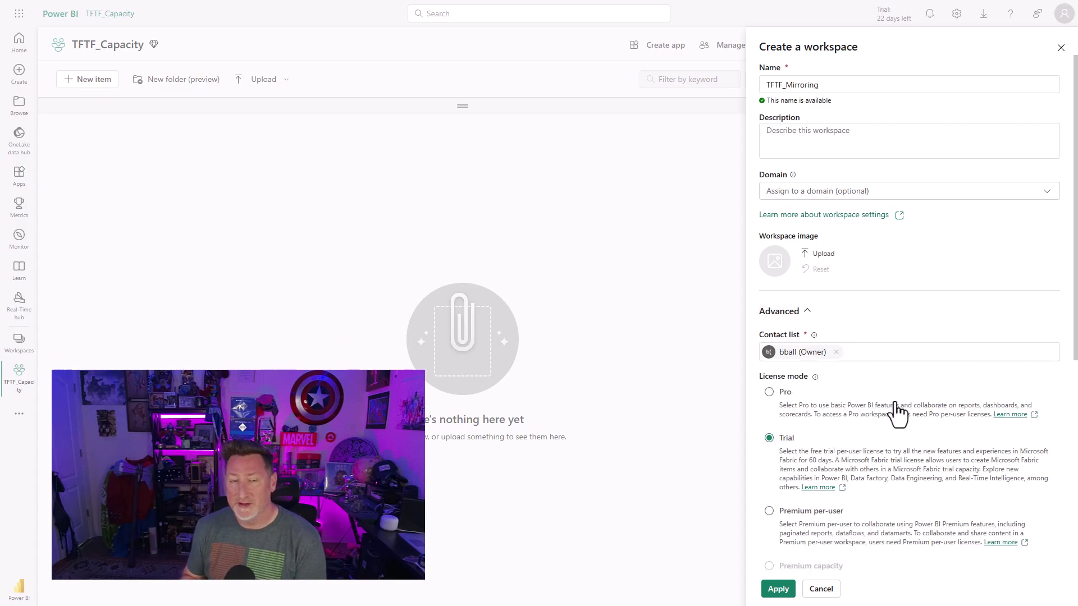
{"action": "scroll", "coordinate": [903, 415], "scroll_direction": "down", "scroll_amount": 5}
{"action": "left_click", "coordinate": [785, 333]}
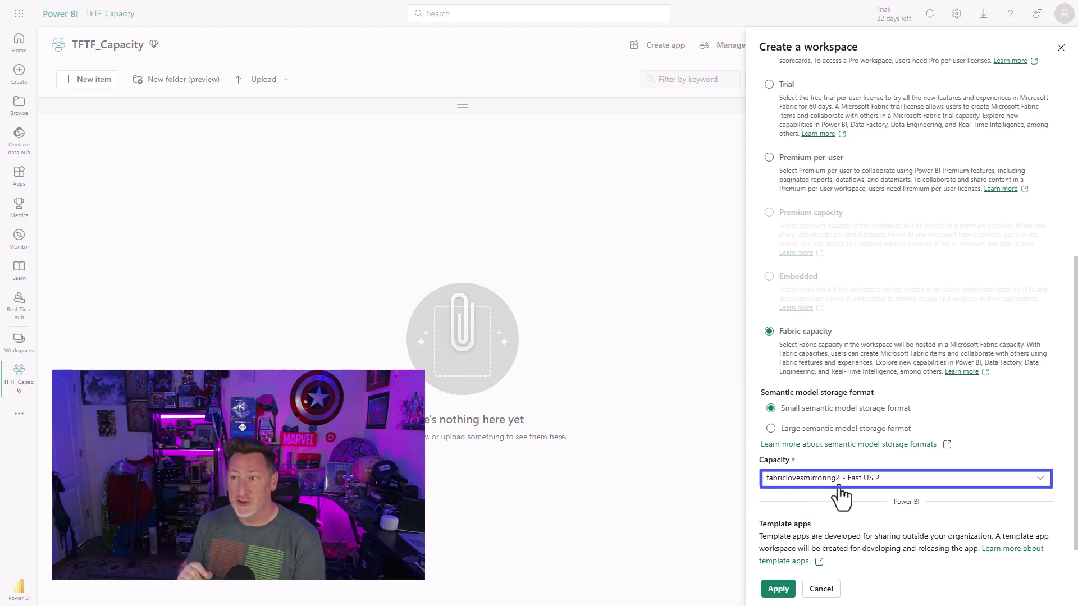
{"action": "left_click", "coordinate": [786, 595]}
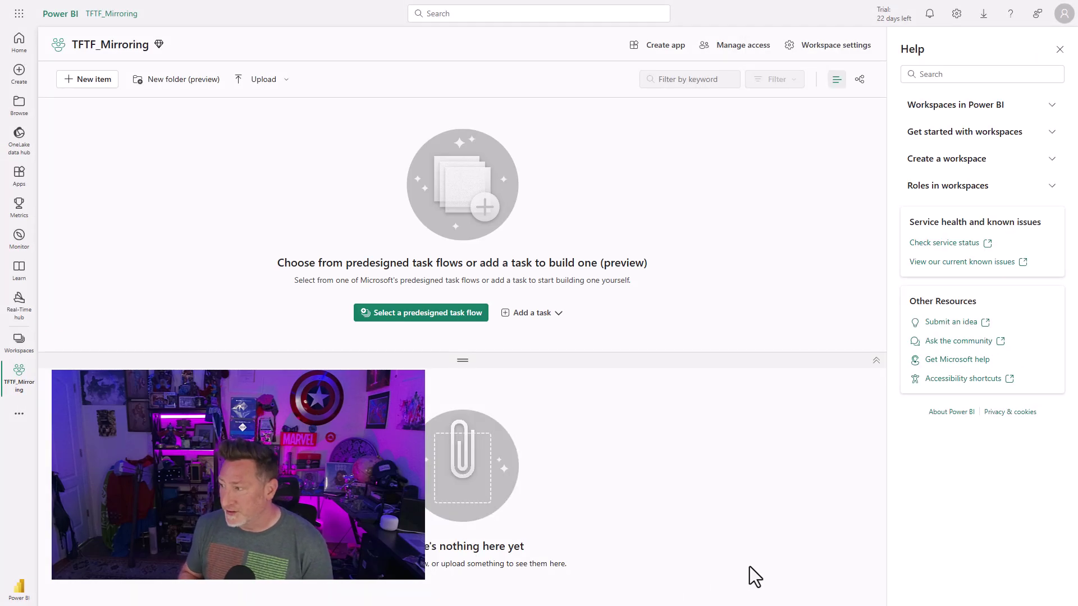
Hide the task flow and Help areas and add a Mirrored Azure SQL Database item with a new Azure SQL database source.
{"action": "left_click", "coordinate": [876, 361]}
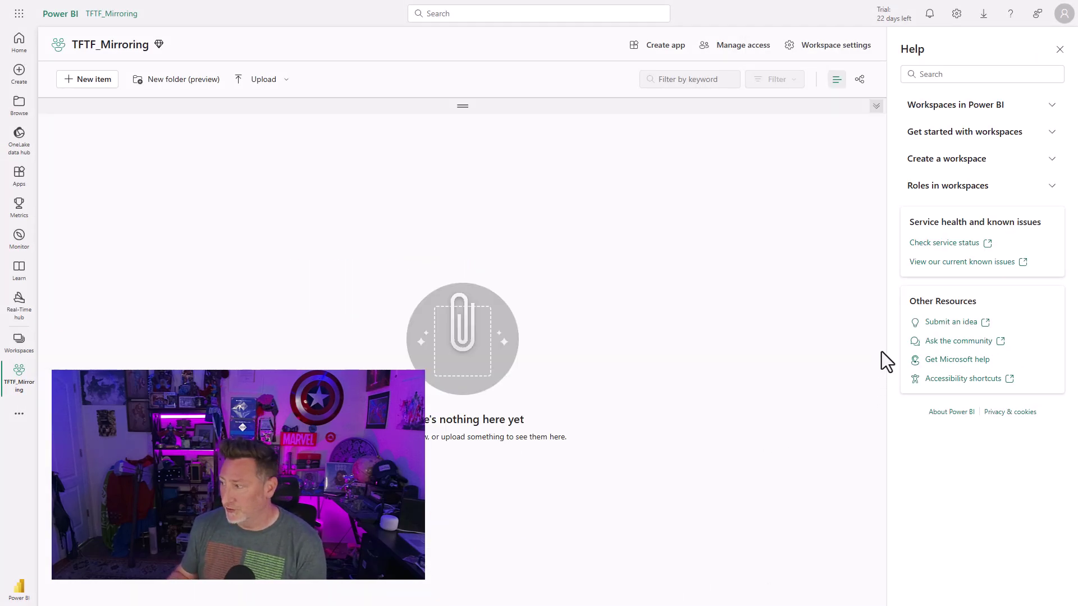
{"action": "left_click", "coordinate": [1059, 51]}
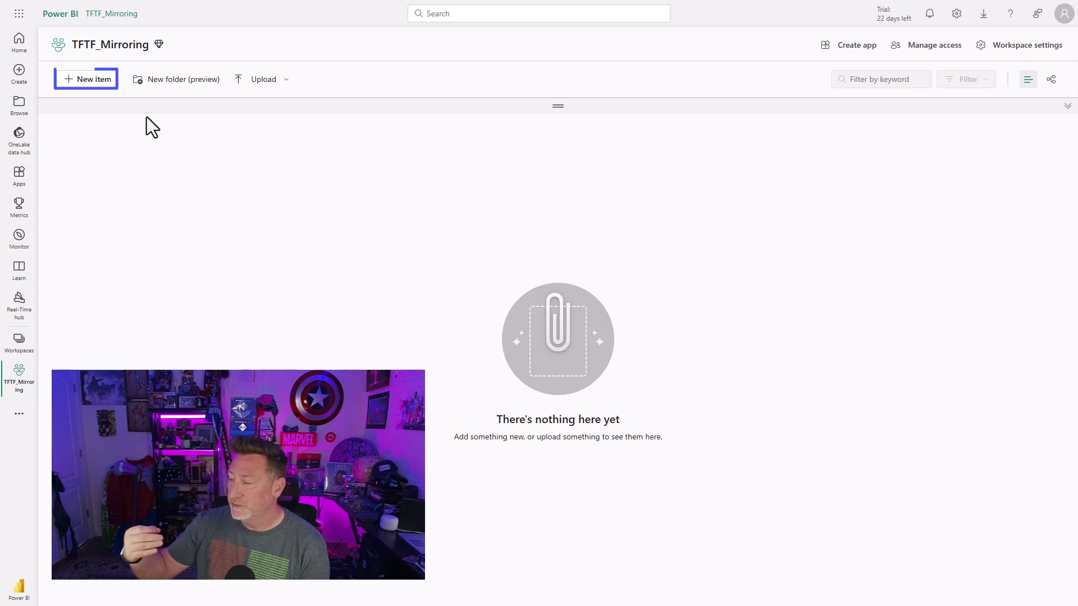
{"action": "left_click", "coordinate": [87, 82]}
{"action": "left_click", "coordinate": [986, 88]}
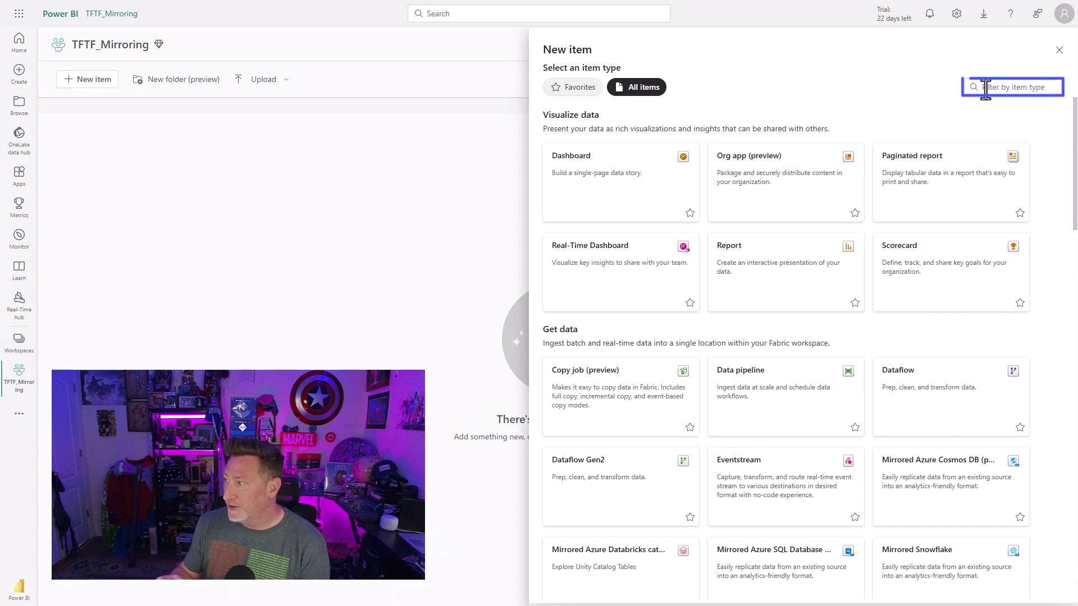
{"action": "type", "text": "mi"}
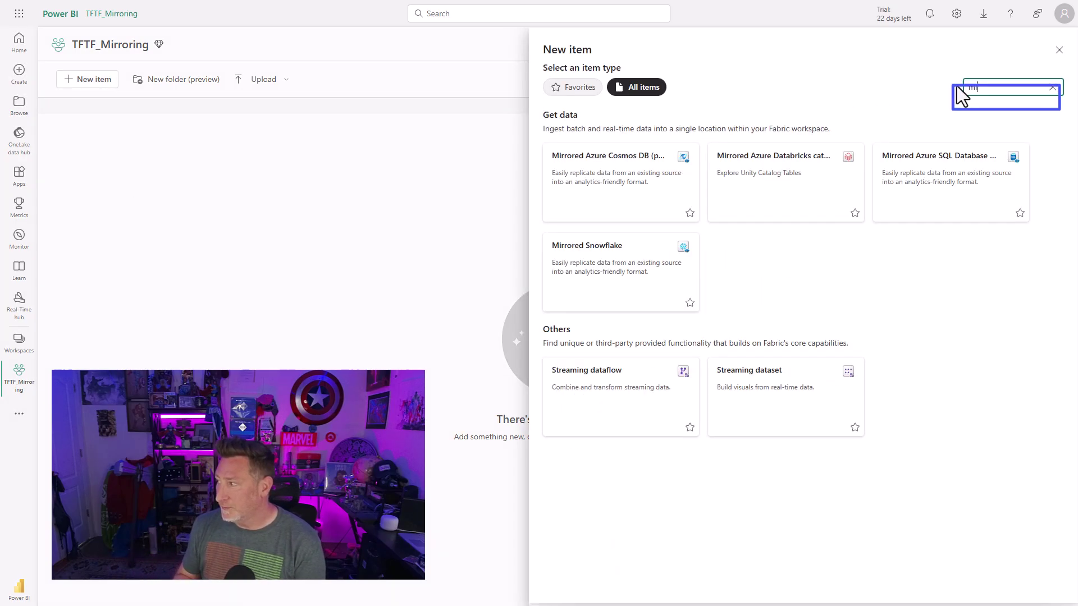
{"action": "left_click", "coordinate": [948, 180]}
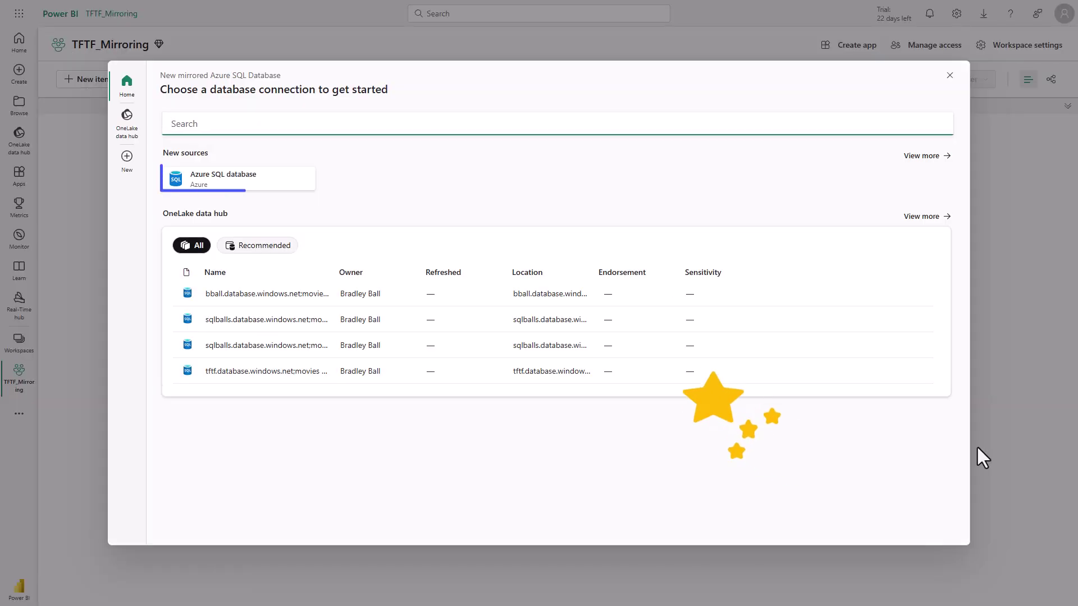
{"action": "left_click", "coordinate": [314, 184]}
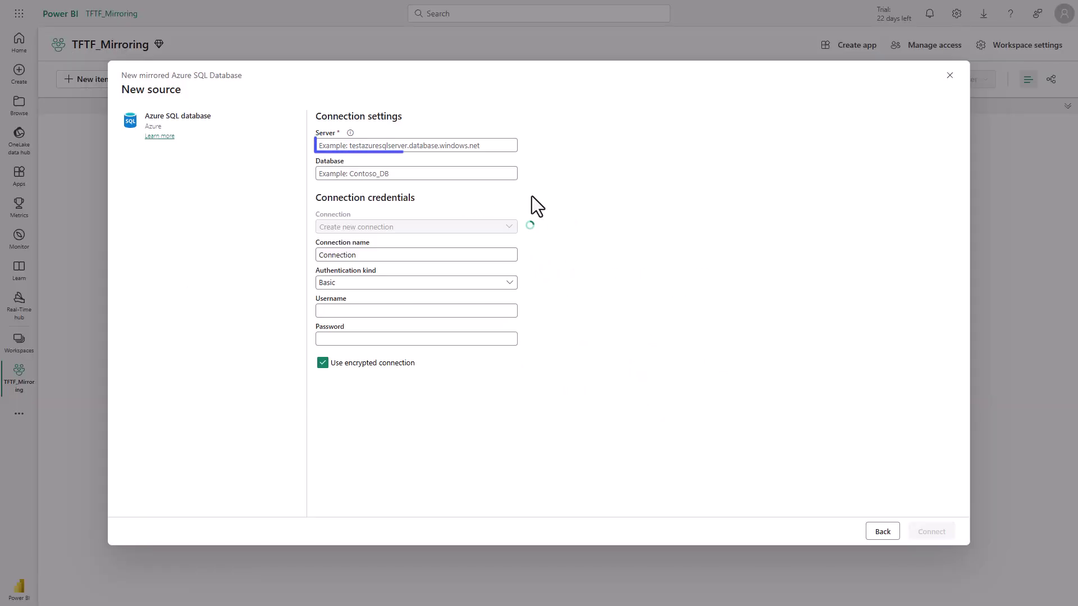
Set the source connection's server to bball.database.windows.net and its database to movies.
{"action": "type", "text": "bball.database.windows.net"}
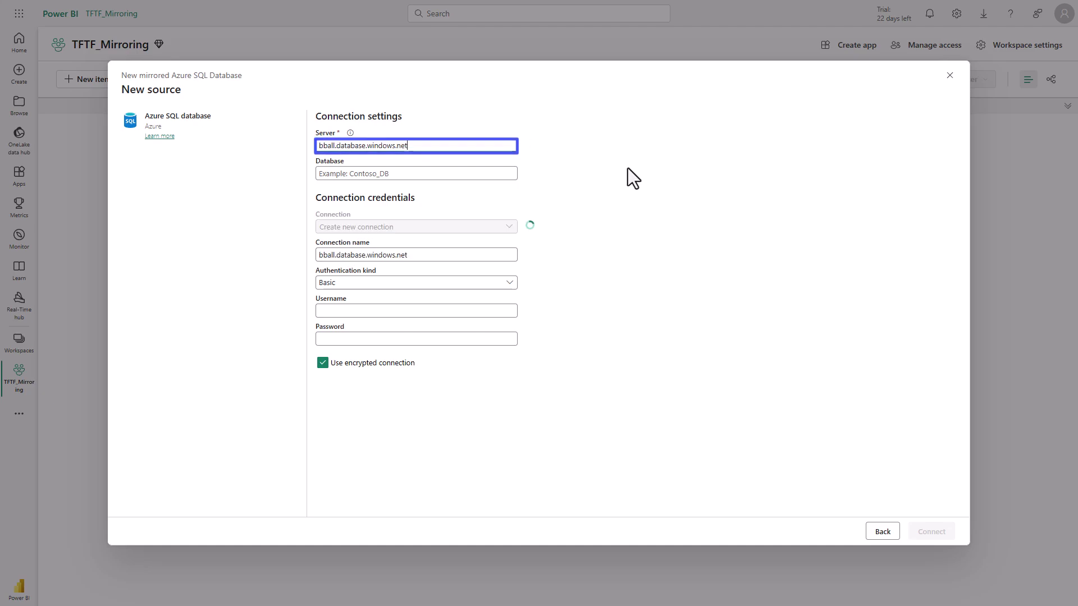
{"action": "left_click", "coordinate": [481, 173]}
{"action": "type", "text": "movies"}
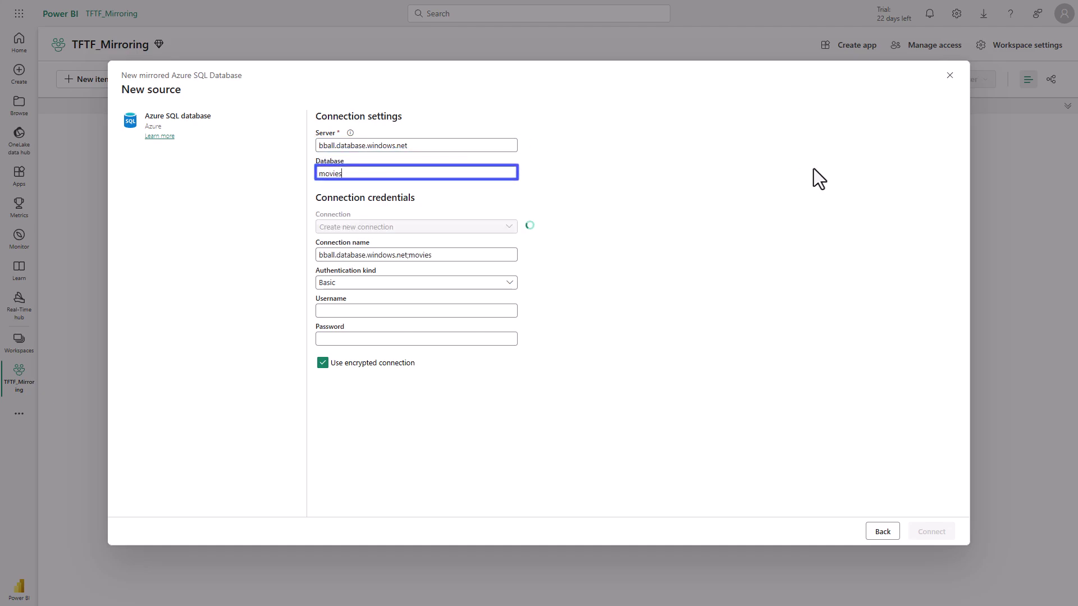
Sign in to the new connection with Organizational account authentication and try to connect to the source database.
{"action": "left_click", "coordinate": [454, 282]}
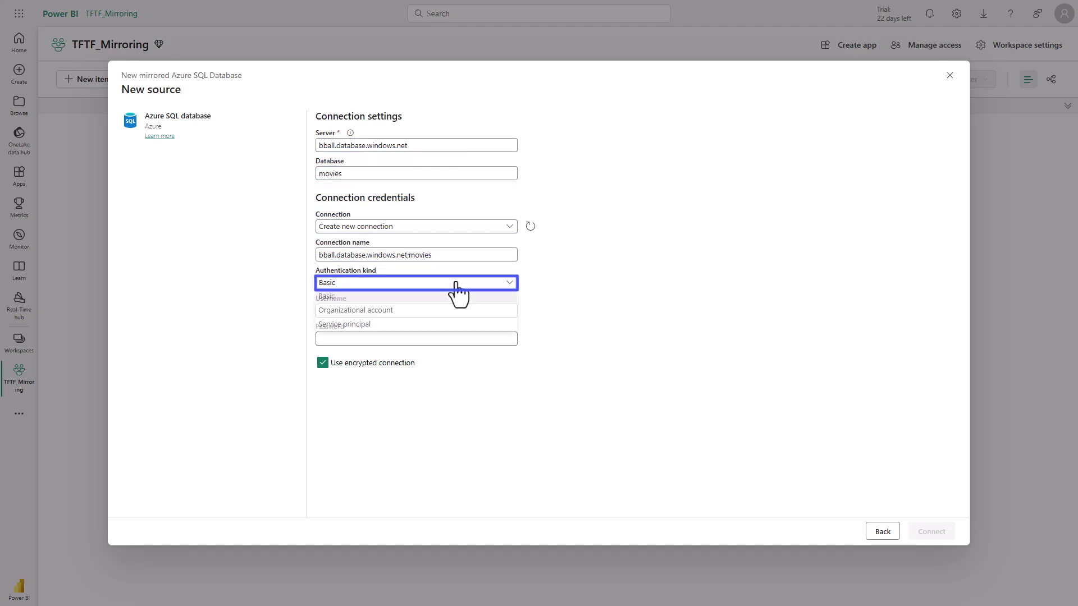
{"action": "left_click", "coordinate": [414, 312]}
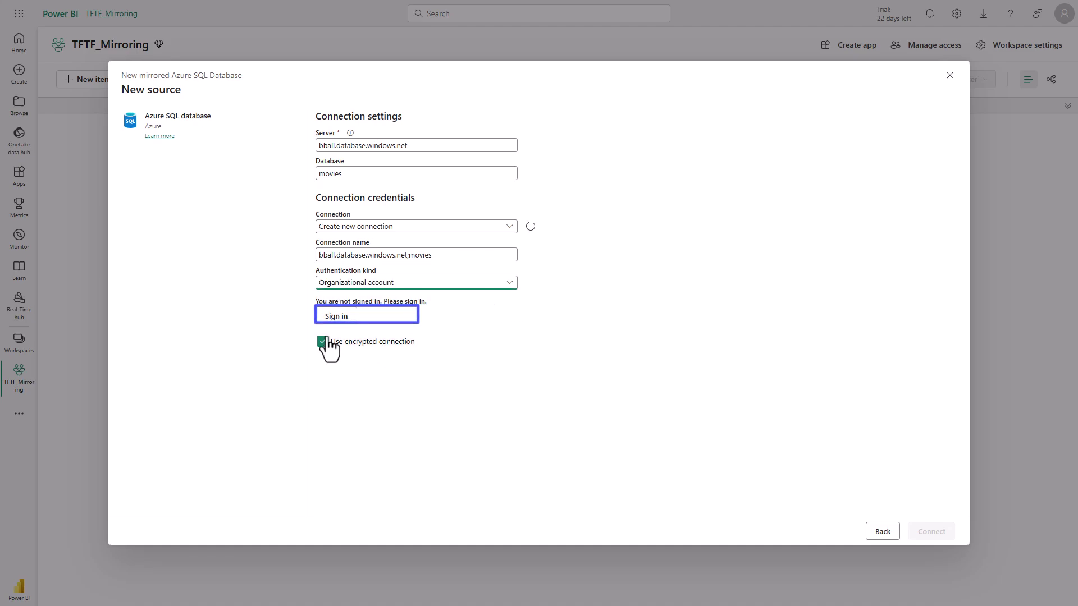
{"action": "left_click", "coordinate": [342, 316]}
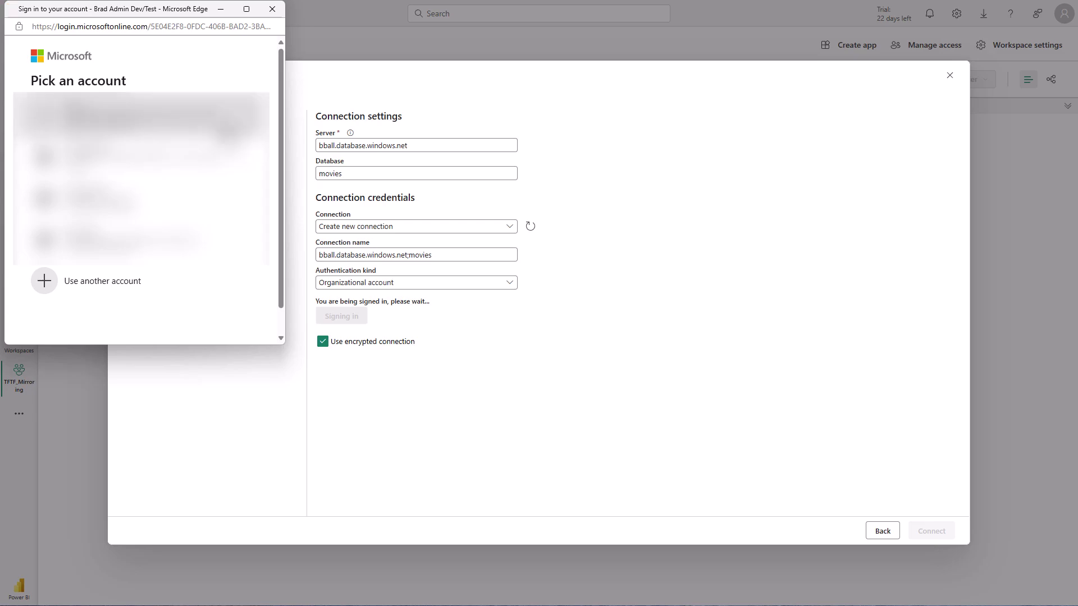
{"action": "left_click", "coordinate": [224, 125]}
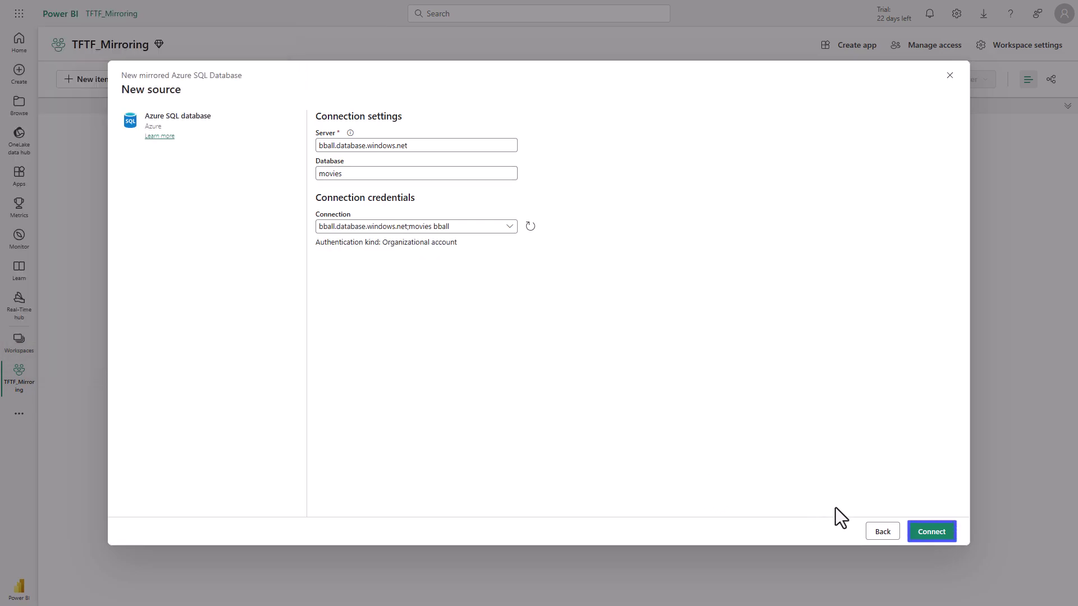
{"action": "left_click", "coordinate": [932, 531]}
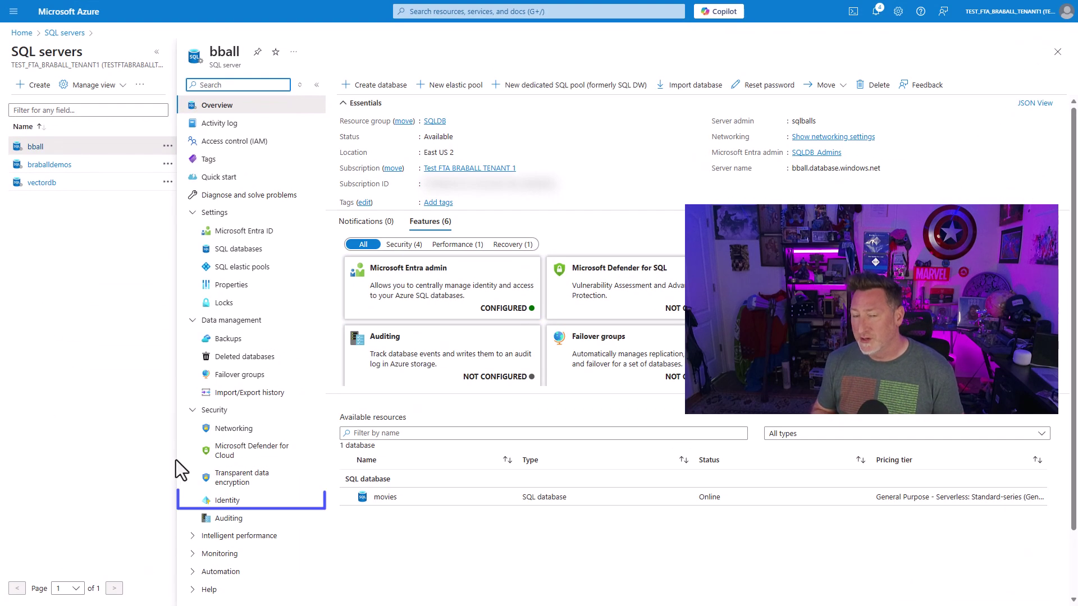
Turn on the system assigned managed identity for the bball SQL server in the Azure portal and save it.
{"action": "left_click", "coordinate": [228, 505]}
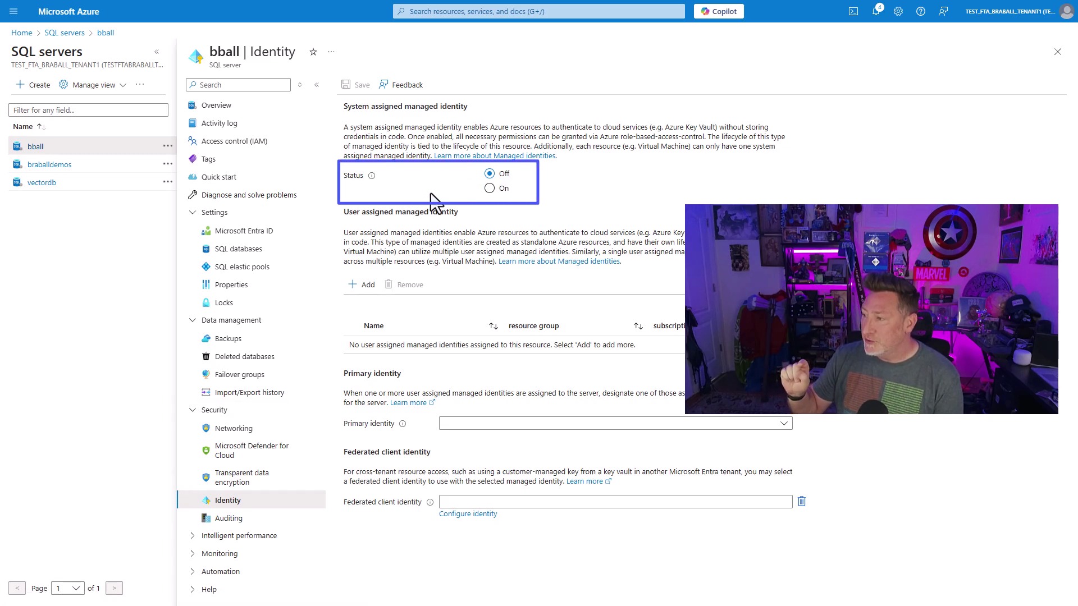
{"action": "left_click", "coordinate": [490, 188]}
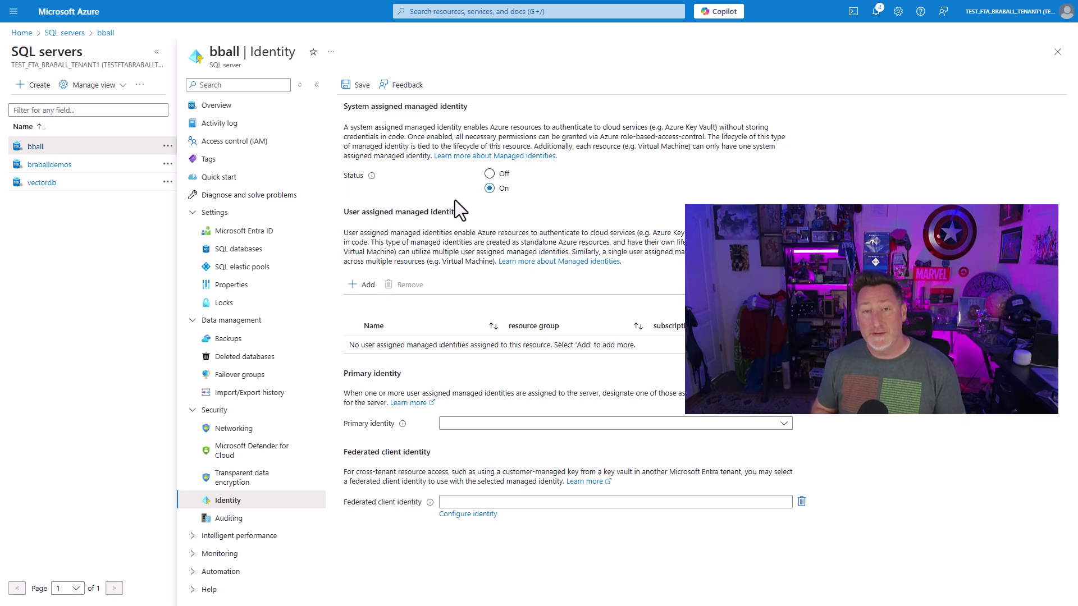
{"action": "left_click", "coordinate": [355, 86]}
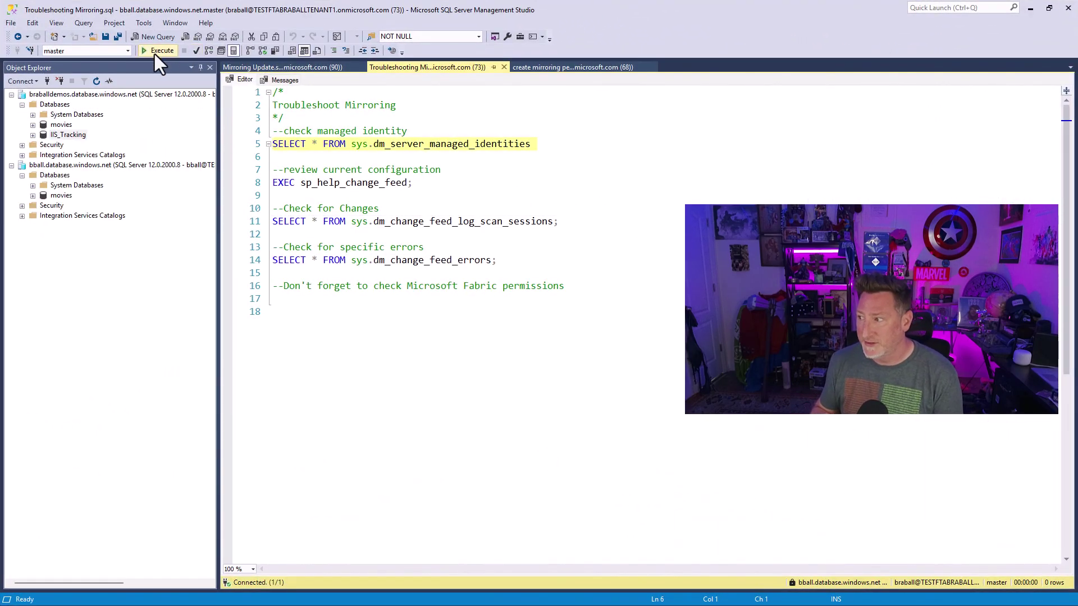
Switch to SQL Server Management Studio and query sys.dm_server_managed_identities to check the server's managed identity.
{"action": "left_click", "coordinate": [157, 51]}
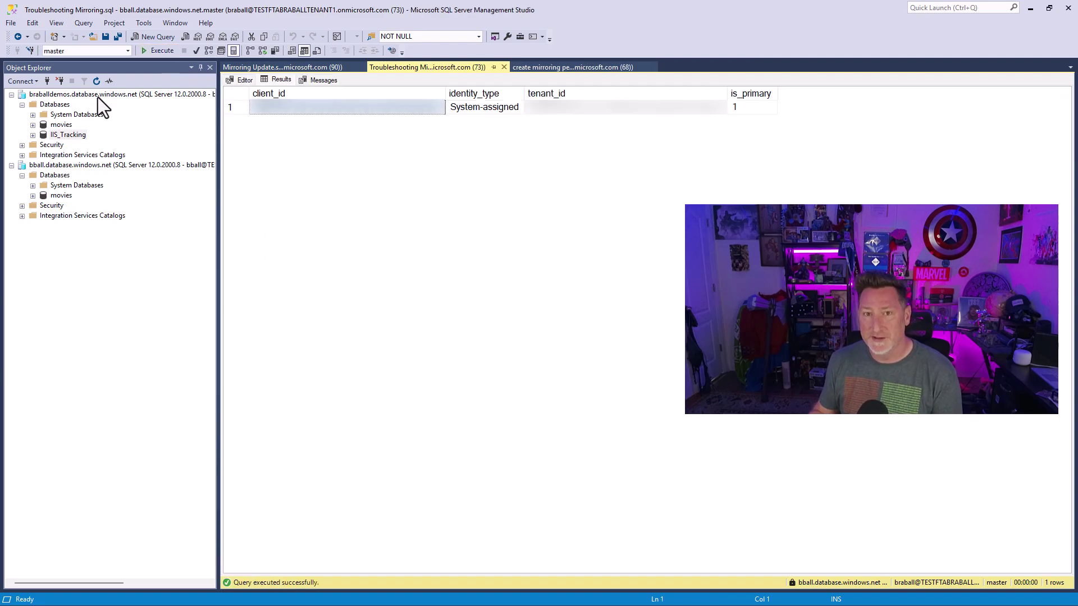
{"action": "left_click", "coordinate": [72, 126]}
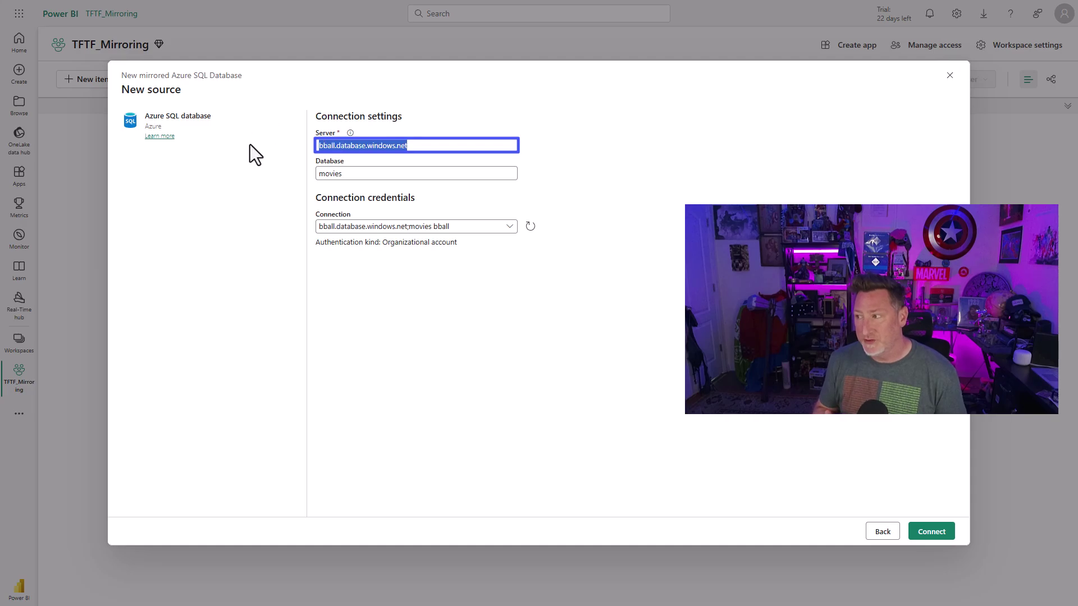
Change the source server to braballdemos.database.windows.net, authenticate with an Organizational account and connect to the movies database.
{"action": "key", "text": "ctrl+v"}
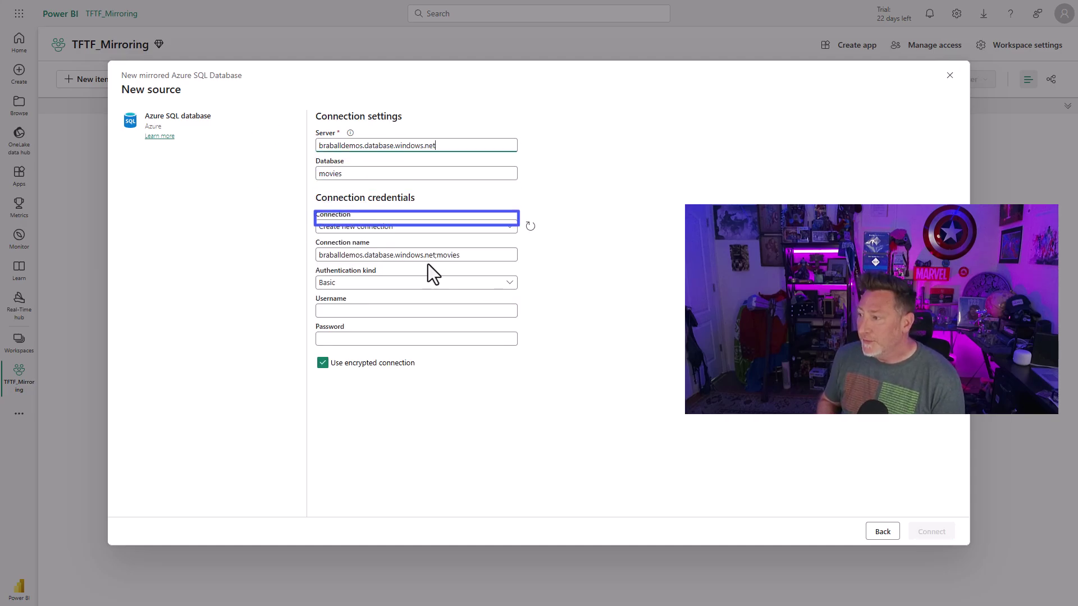
{"action": "left_click", "coordinate": [456, 284]}
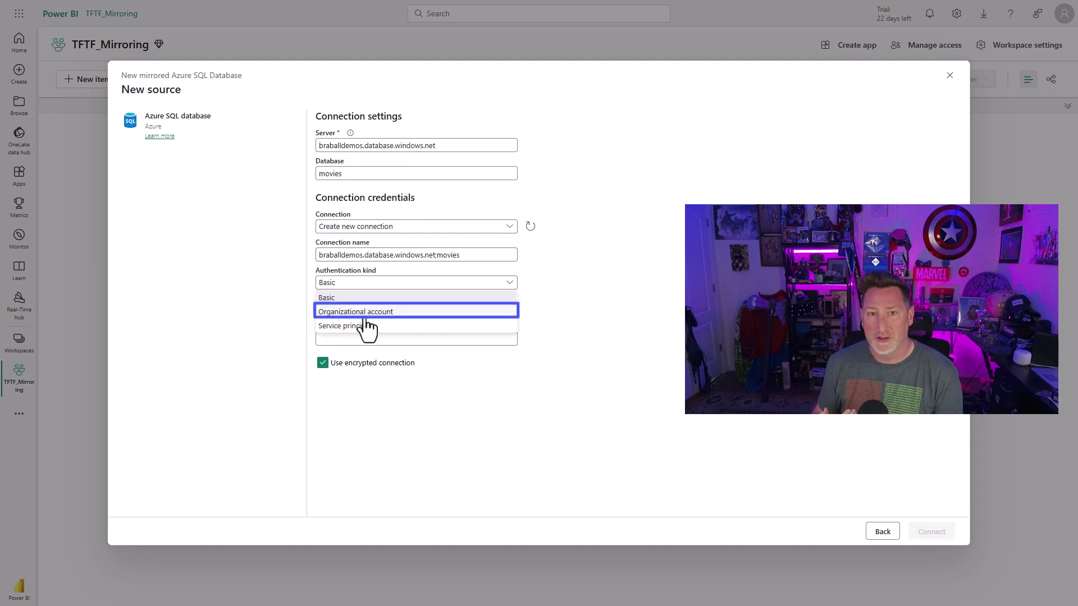
{"action": "left_click", "coordinate": [359, 308]}
{"action": "left_click", "coordinate": [349, 318]}
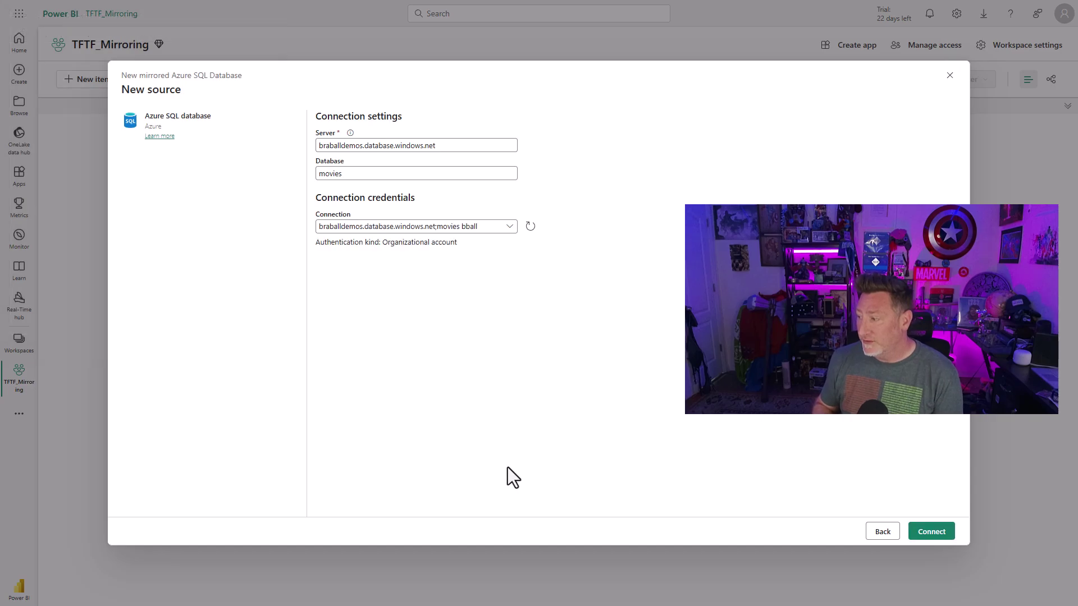
{"action": "left_click", "coordinate": [932, 536]}
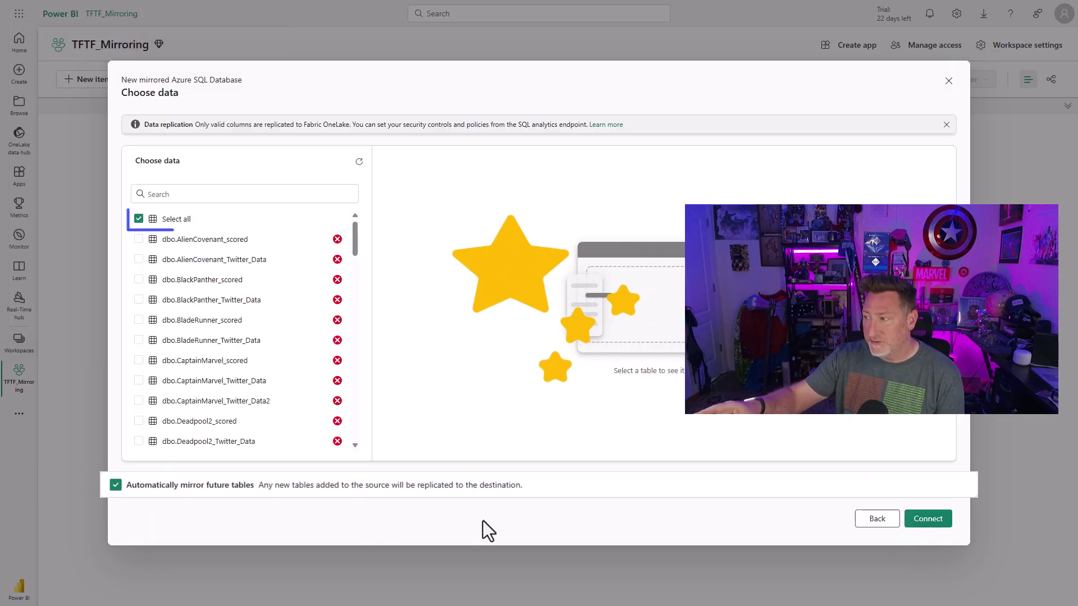
Deselect all tables, choose only dbo.DomesticMovie, dbo.MovieInfo and dbo.MovieSentiment for mirroring, and continue to the destination settings.
{"action": "left_click", "coordinate": [139, 219]}
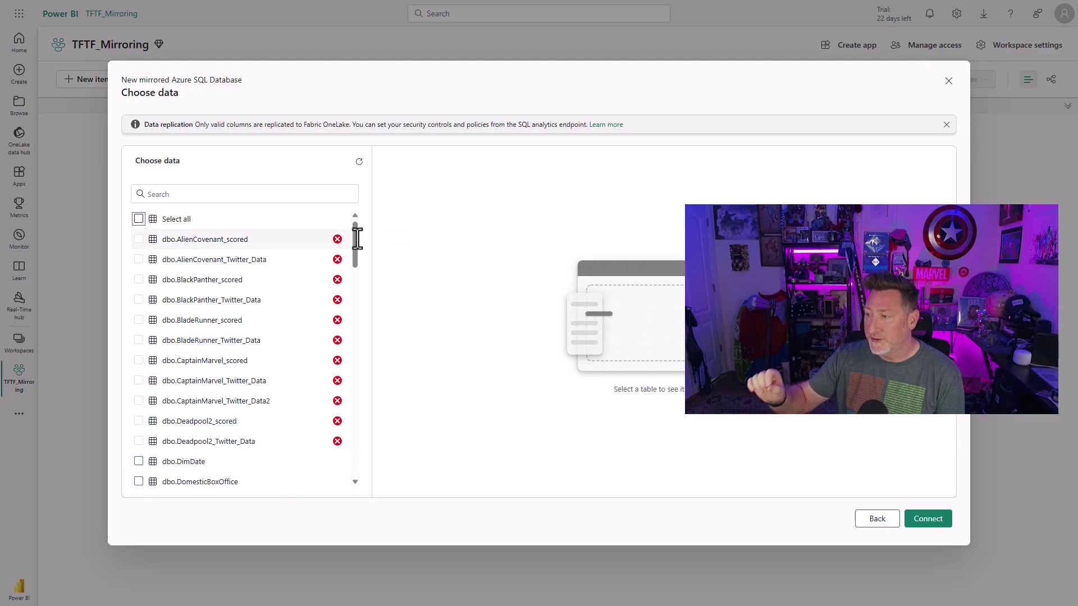
{"action": "left_click_drag", "start_coordinate": [355, 259], "coordinate": [354, 296]}
{"action": "left_click", "coordinate": [139, 284]}
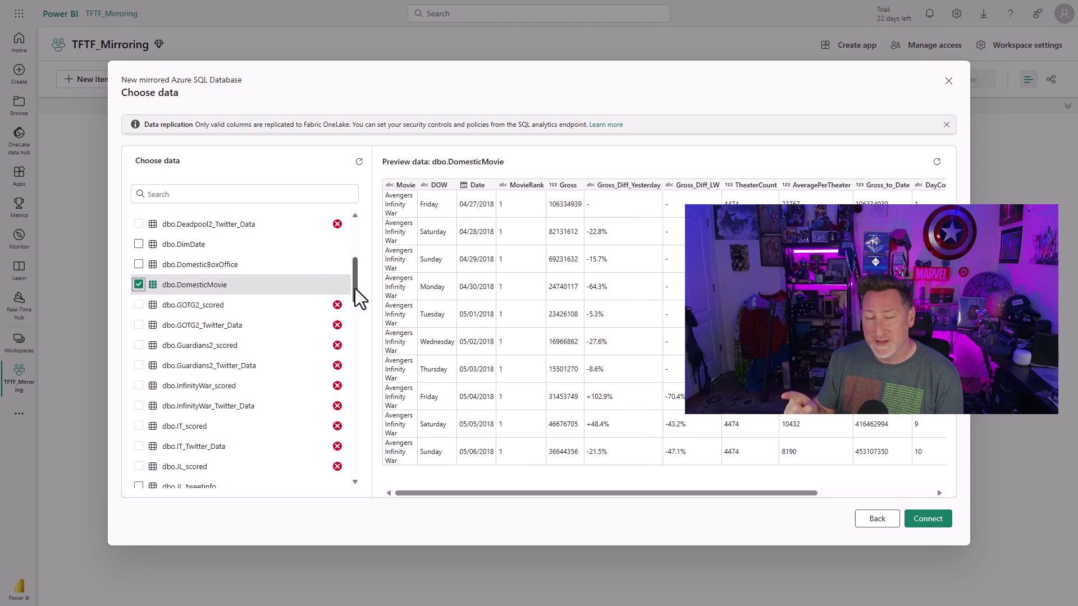
{"action": "left_click_drag", "start_coordinate": [355, 288], "coordinate": [357, 367]}
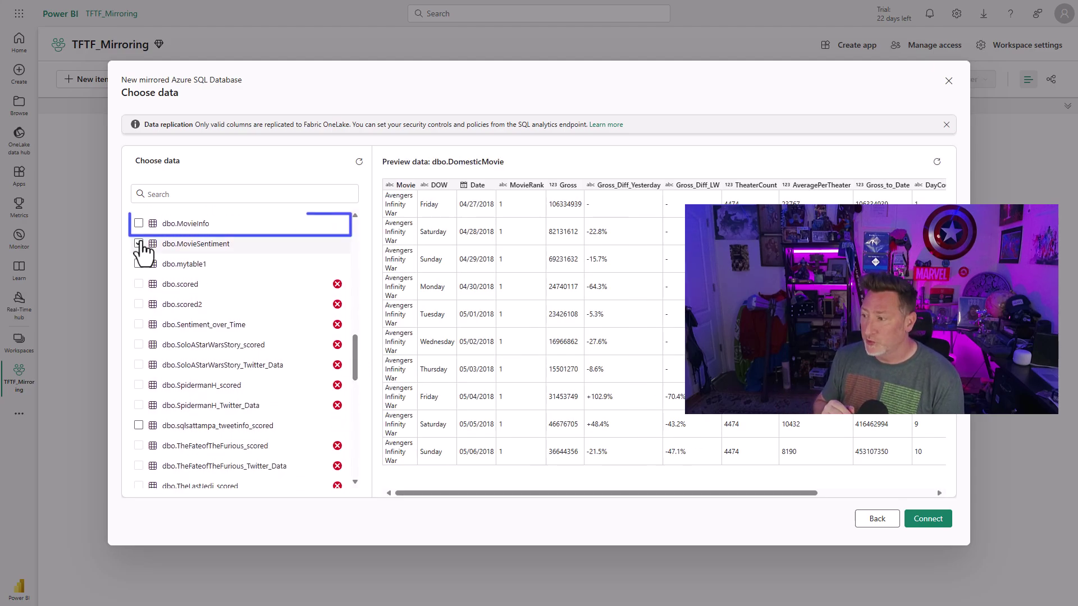
{"action": "left_click", "coordinate": [139, 223]}
{"action": "left_click", "coordinate": [139, 244]}
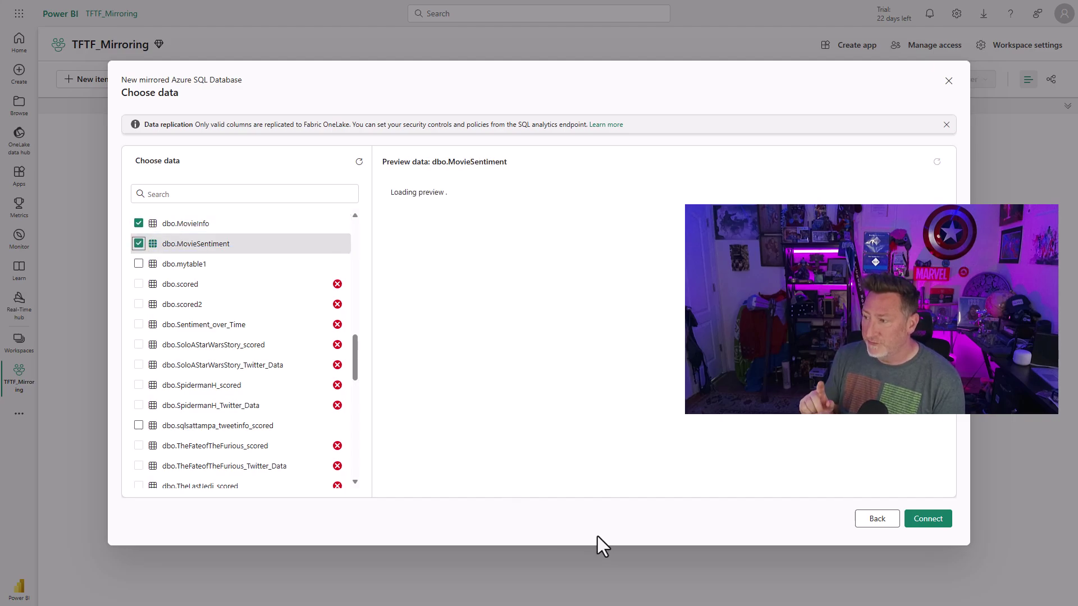
{"action": "left_click", "coordinate": [942, 528]}
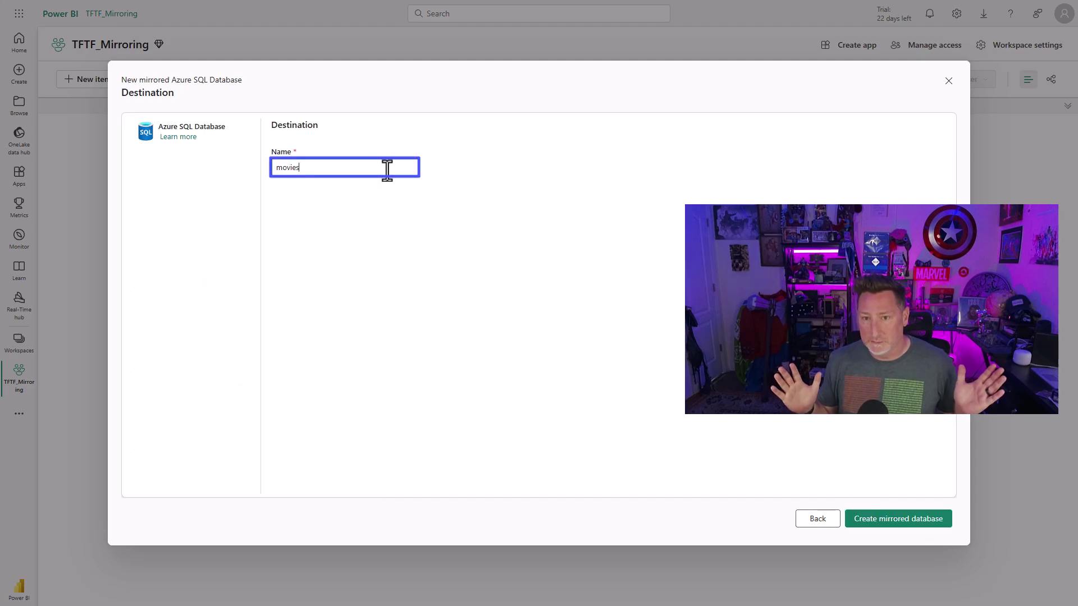
Name the destination movies_mirror, create the mirrored database and open its refreshed replication monitoring.
{"action": "type", "text": "_mirror"}
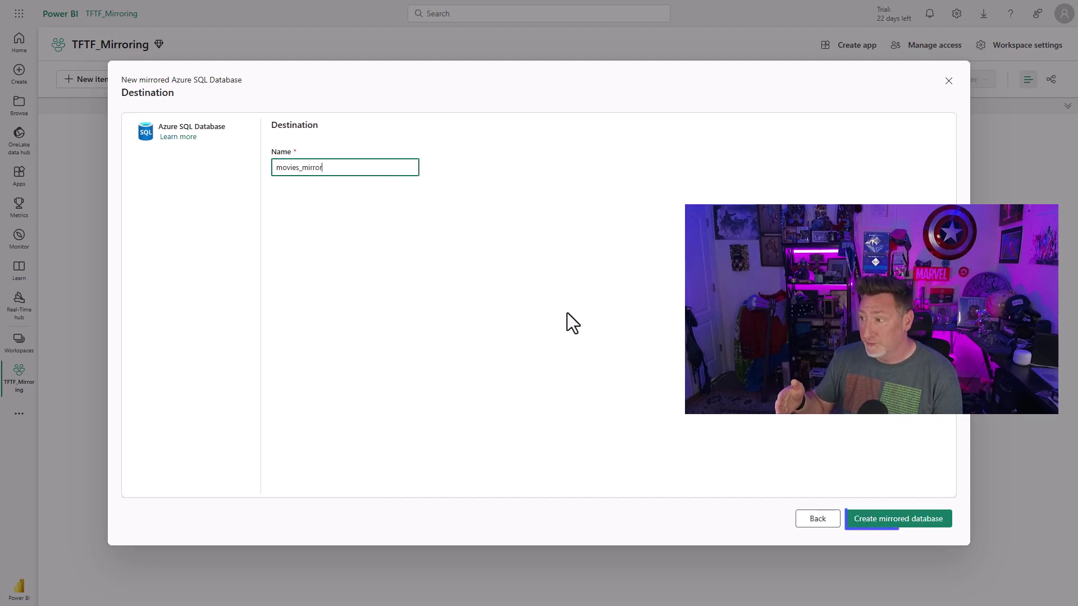
{"action": "left_click", "coordinate": [876, 519]}
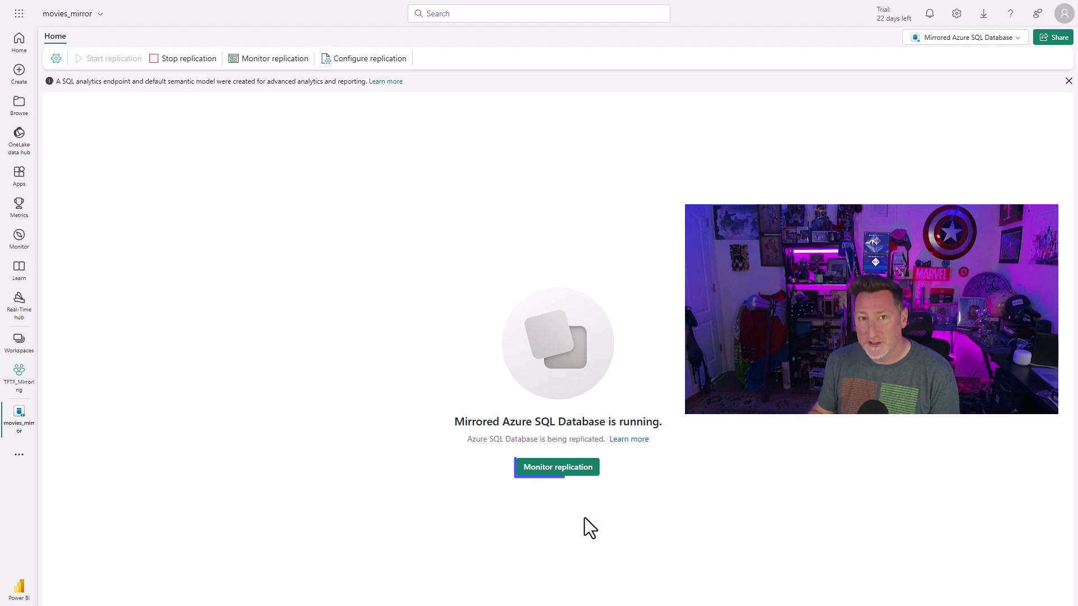
{"action": "left_click", "coordinate": [568, 471]}
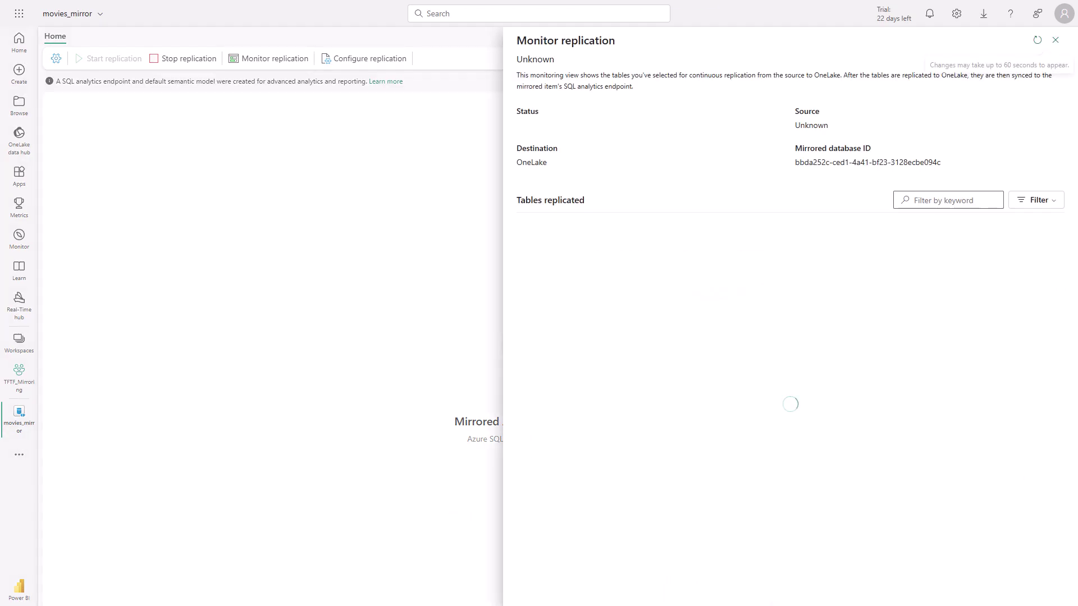
{"action": "left_click", "coordinate": [1036, 41]}
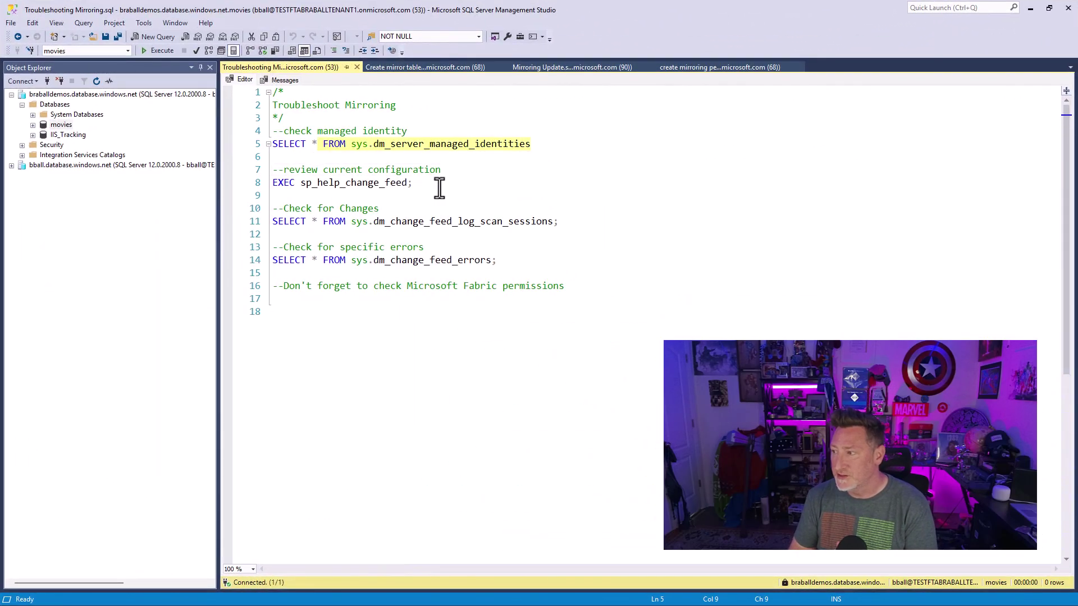
Switch to SQL Server Management Studio, run sp_help_change_feed on the movies database and examine the state of the mirrored tables.
{"action": "left_click_drag", "start_coordinate": [441, 184], "coordinate": [273, 183]}
{"action": "key", "text": "F5"}
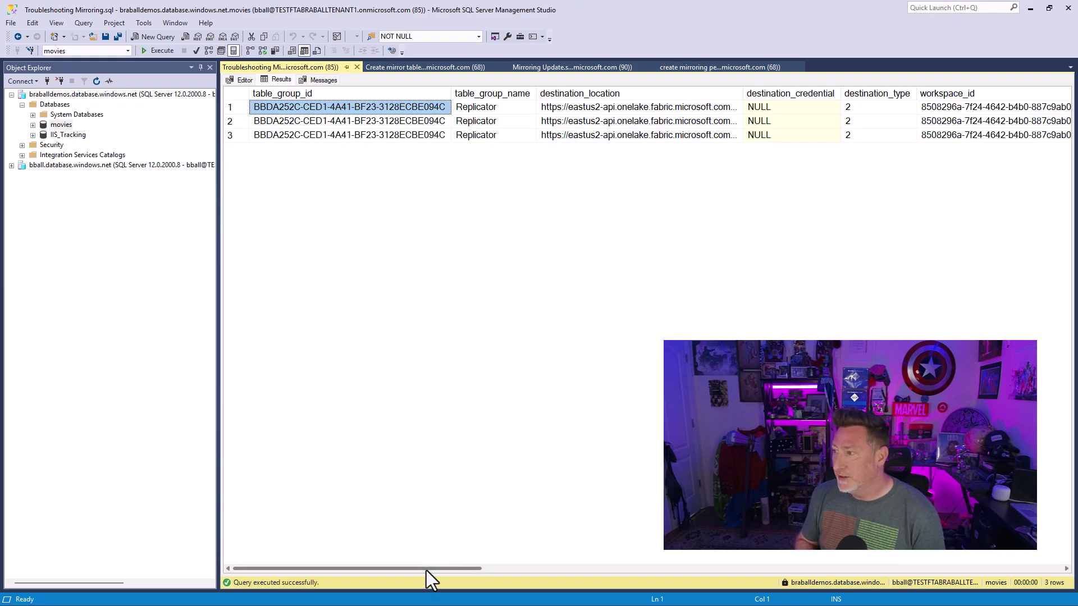
{"action": "left_click_drag", "start_coordinate": [426, 571], "coordinate": [833, 554]}
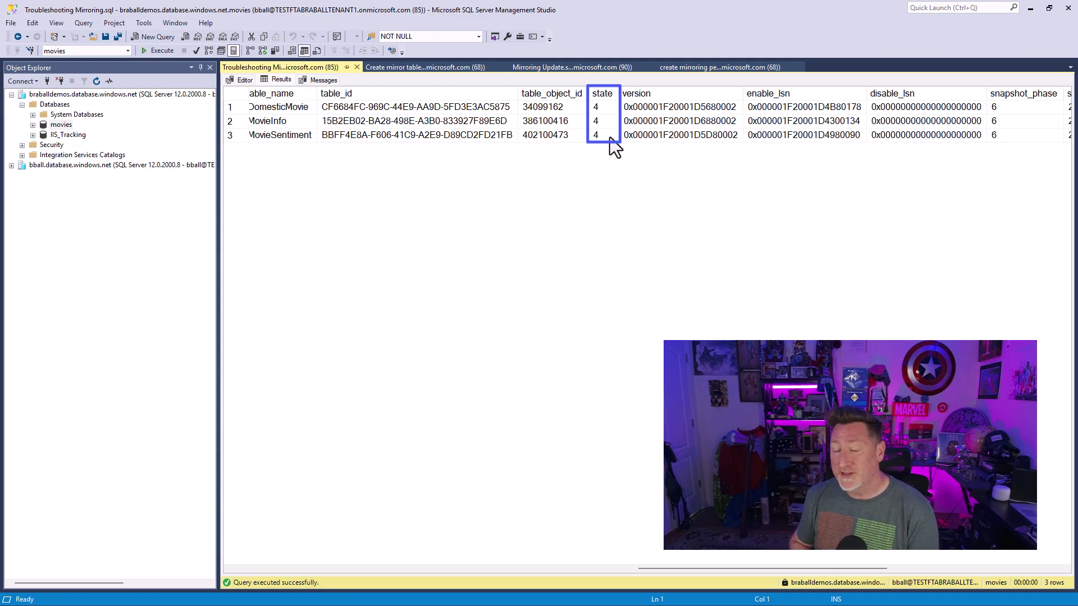
Query sys.dm_change_feed_log_scan_sessions to check the change feed's scan sessions and their processing phases.
{"action": "left_click", "coordinate": [245, 80]}
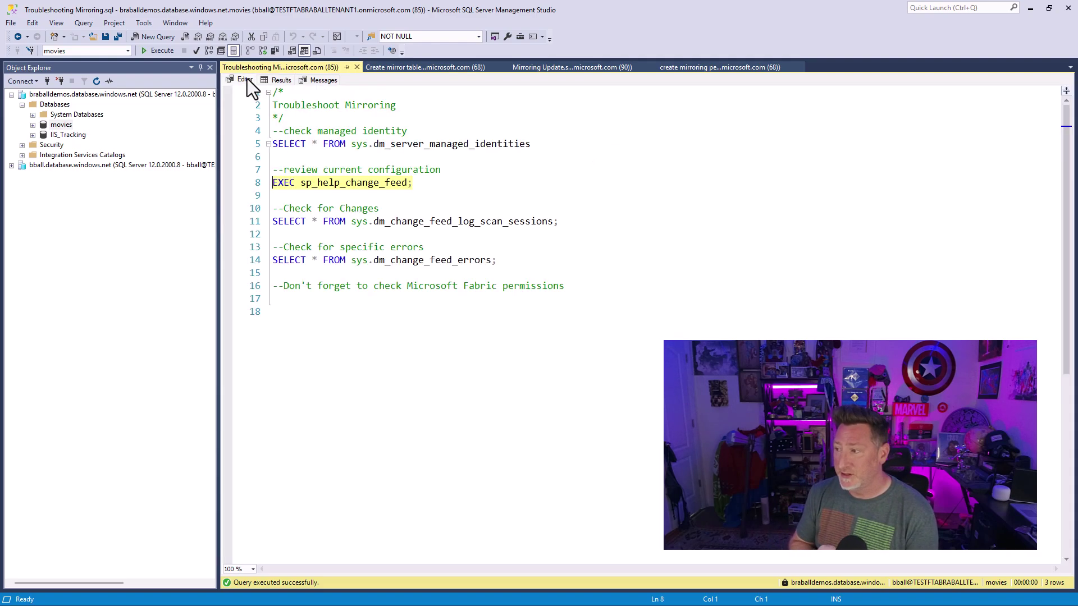
{"action": "left_click_drag", "start_coordinate": [581, 221], "coordinate": [265, 210]}
{"action": "key", "text": "F5"}
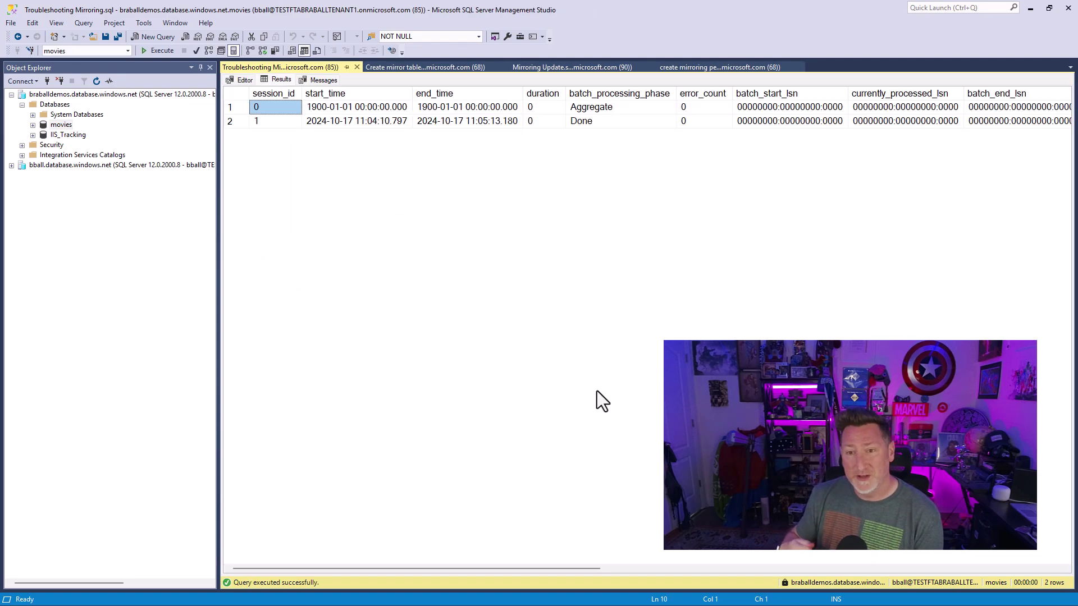
{"action": "left_click_drag", "start_coordinate": [457, 569], "coordinate": [414, 557]}
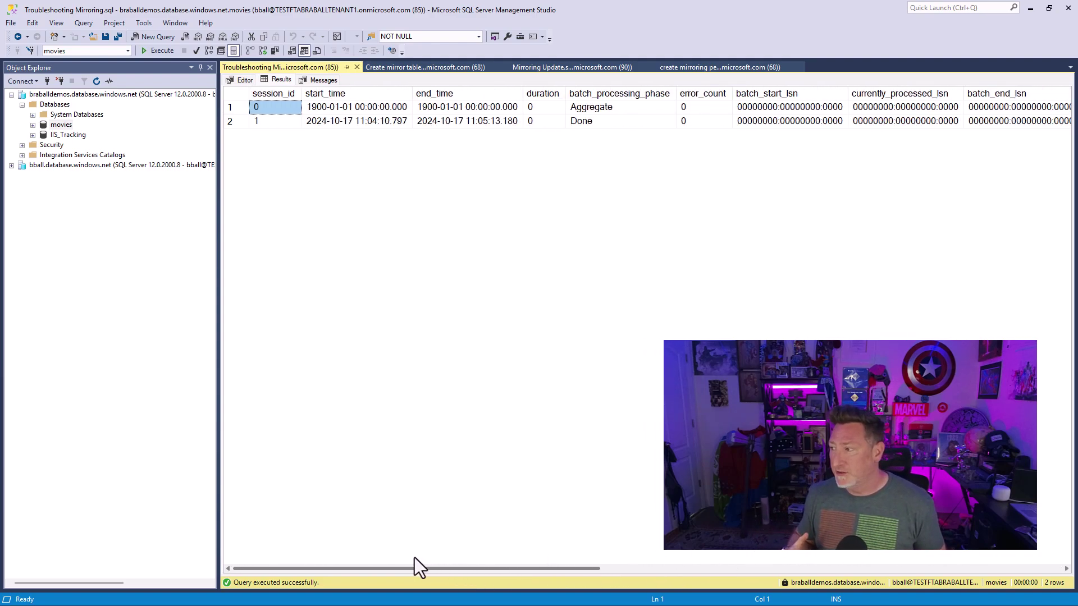
Query sys.dm_change_feed_errors to check for specific mirroring errors.
{"action": "left_click", "coordinate": [245, 80]}
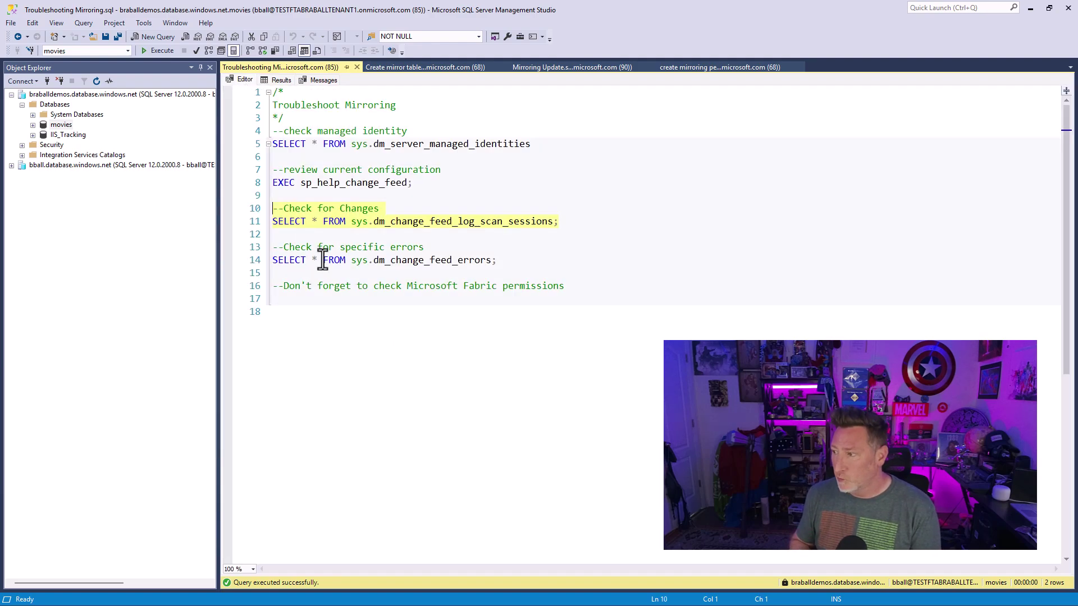
{"action": "left_click_drag", "start_coordinate": [534, 263], "coordinate": [429, 261]}
{"action": "left_click_drag", "start_coordinate": [243, 276], "coordinate": [242, 265]}
{"action": "key", "text": "F5"}
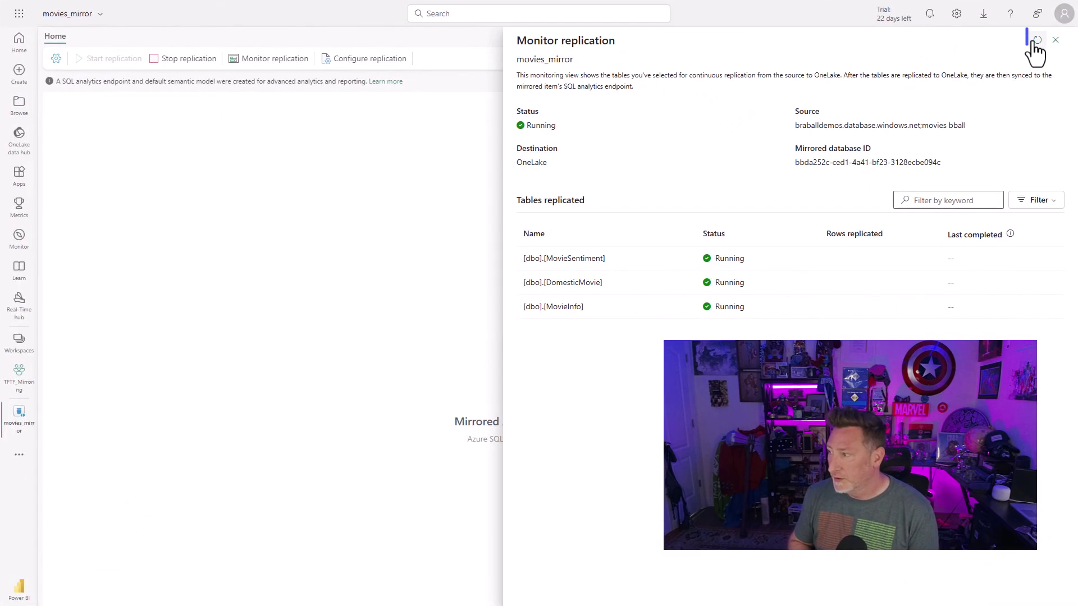
Switch to Microsoft Fabric, refresh the replication status of movies_mirror and close the monitoring view.
{"action": "left_click", "coordinate": [1036, 41]}
{"action": "left_click", "coordinate": [1034, 42]}
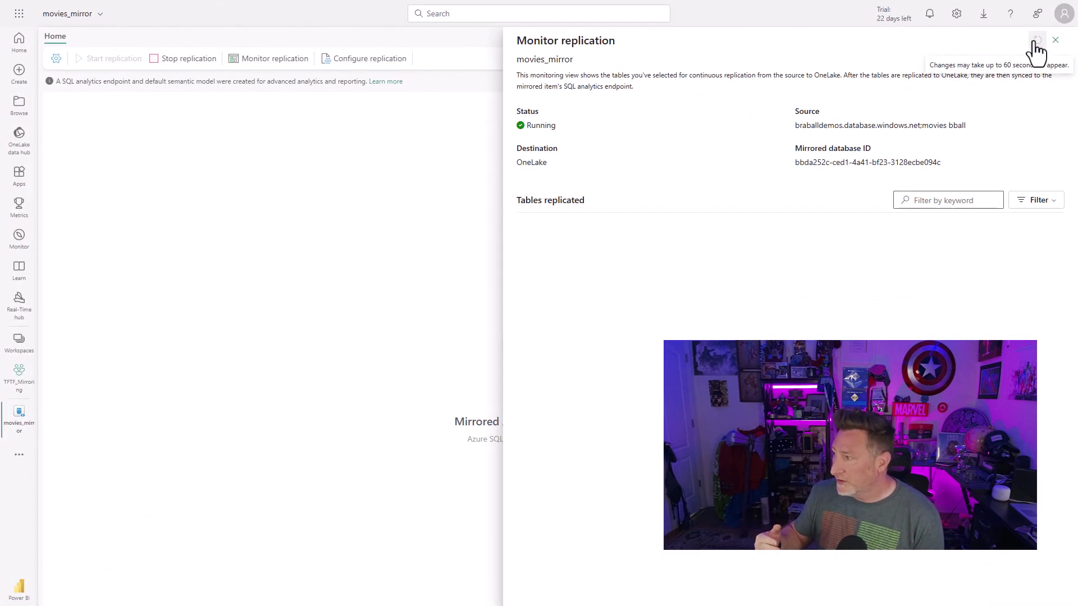
{"action": "left_click", "coordinate": [1056, 39]}
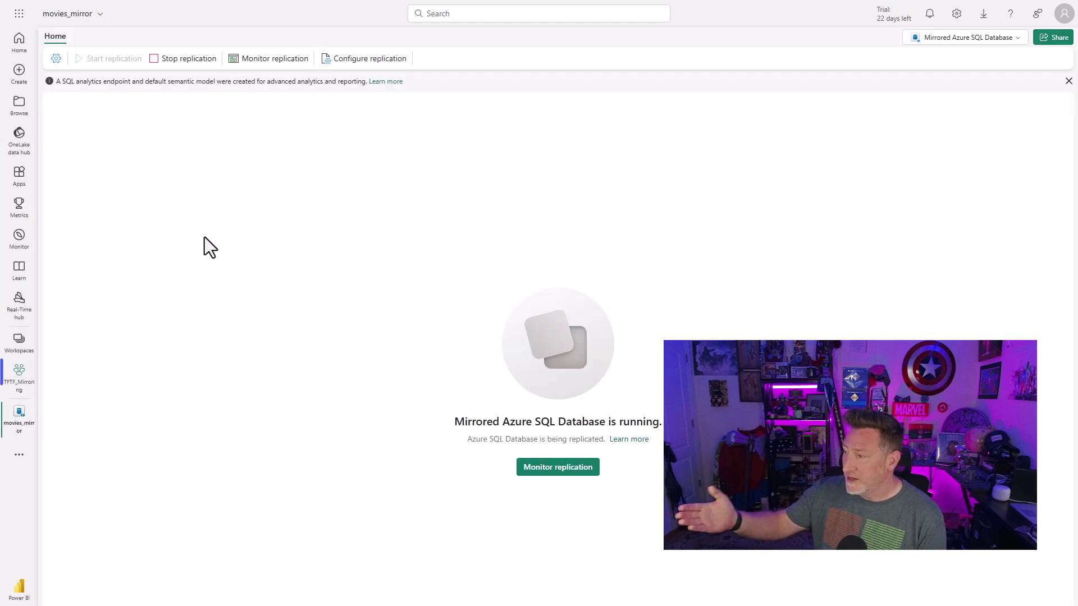
Open the permissions management of the movies_mirror mirrored database from the TFTF_Mirroring workspace.
{"action": "left_click", "coordinate": [28, 387]}
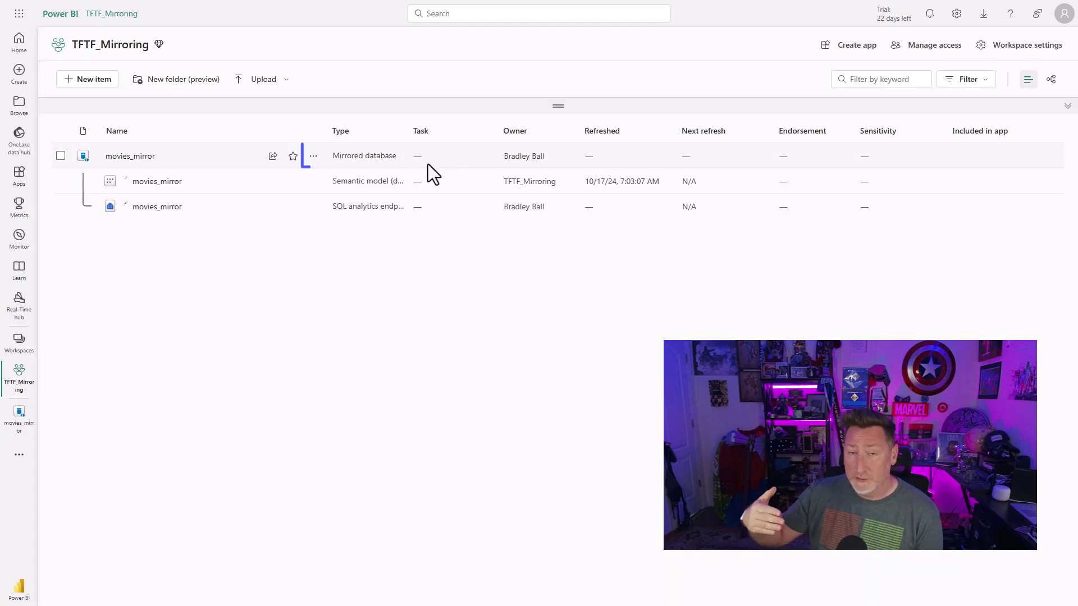
{"action": "left_click", "coordinate": [313, 155]}
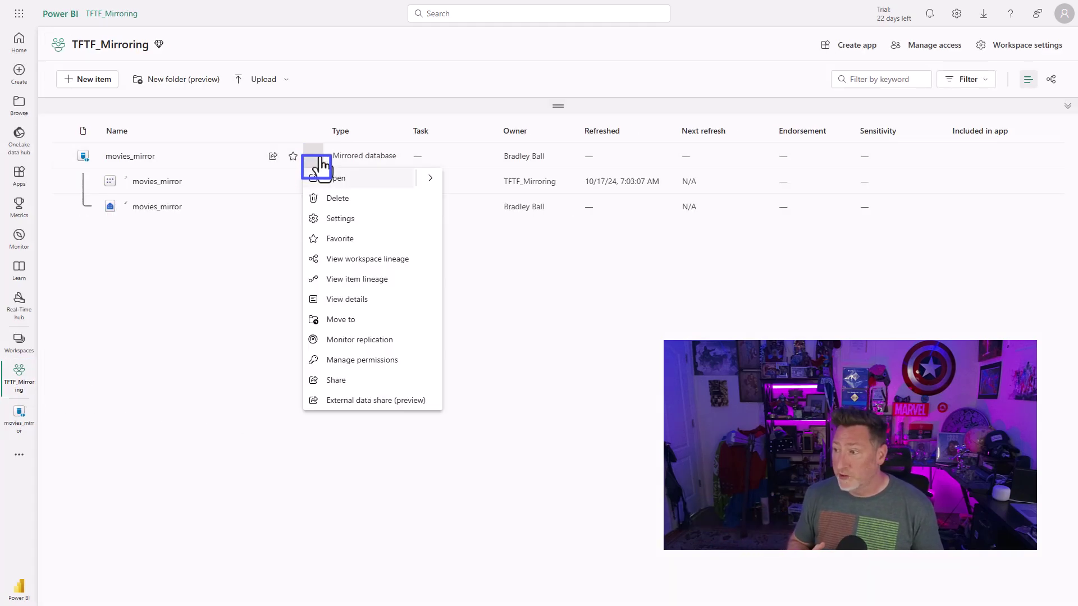
{"action": "left_click", "coordinate": [371, 360]}
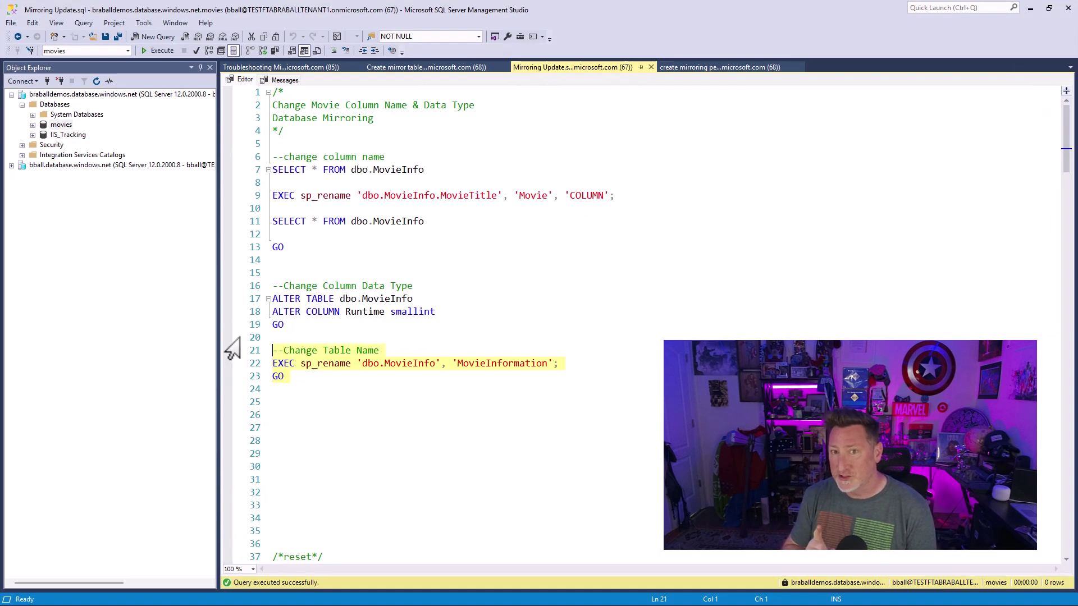
Switch to SQL Server Management Studio, rename dbo.MovieInfo to MovieInformation with sp_rename and refresh the movies database's table list.
{"action": "left_click", "coordinate": [151, 50]}
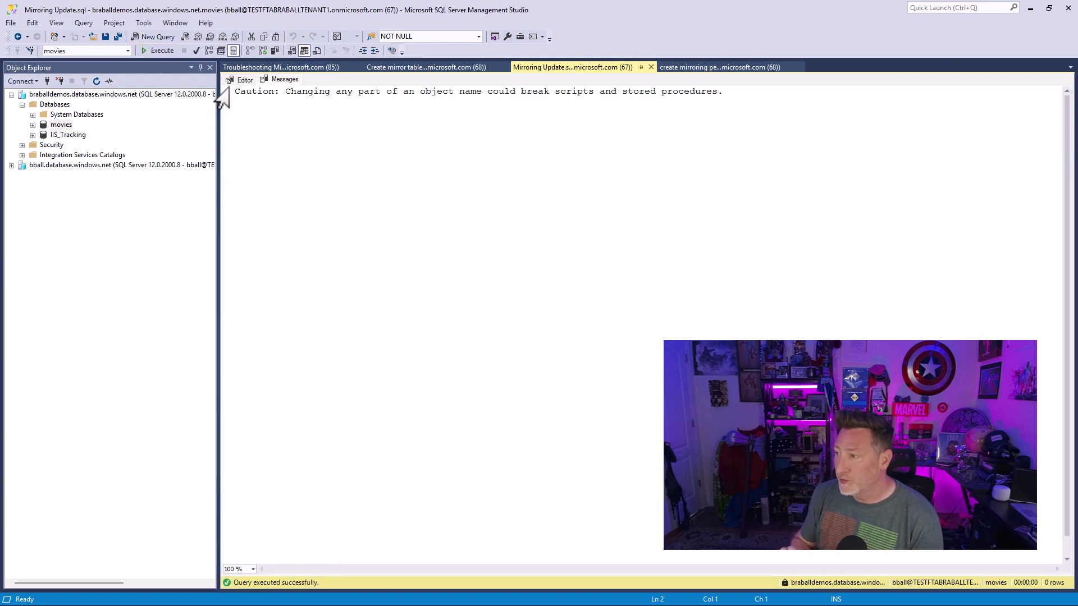
{"action": "left_click", "coordinate": [34, 126]}
{"action": "left_click", "coordinate": [45, 146]}
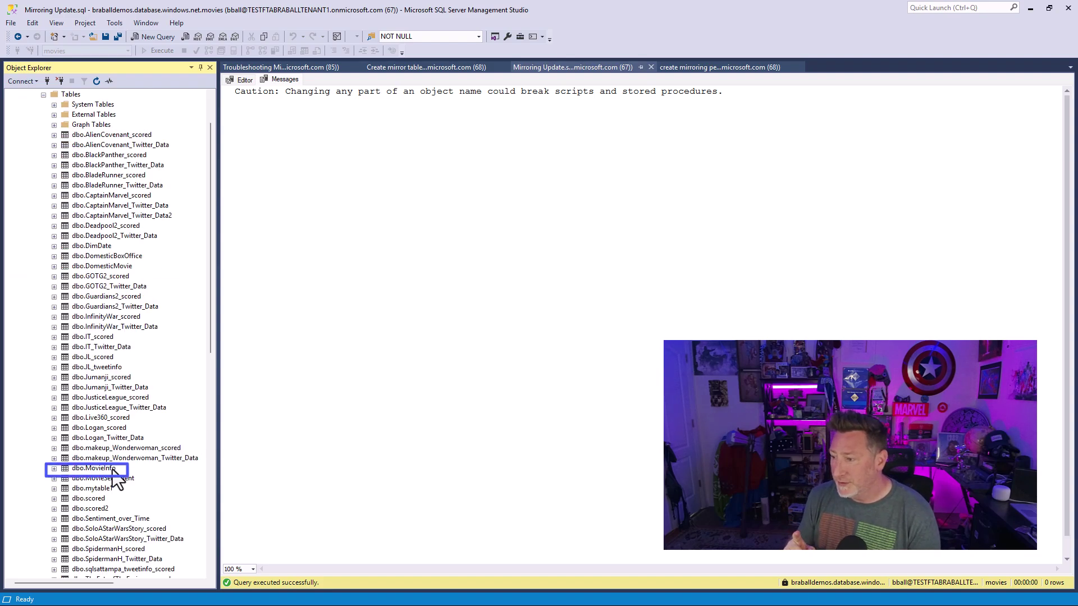
{"action": "right_click", "coordinate": [76, 96]}
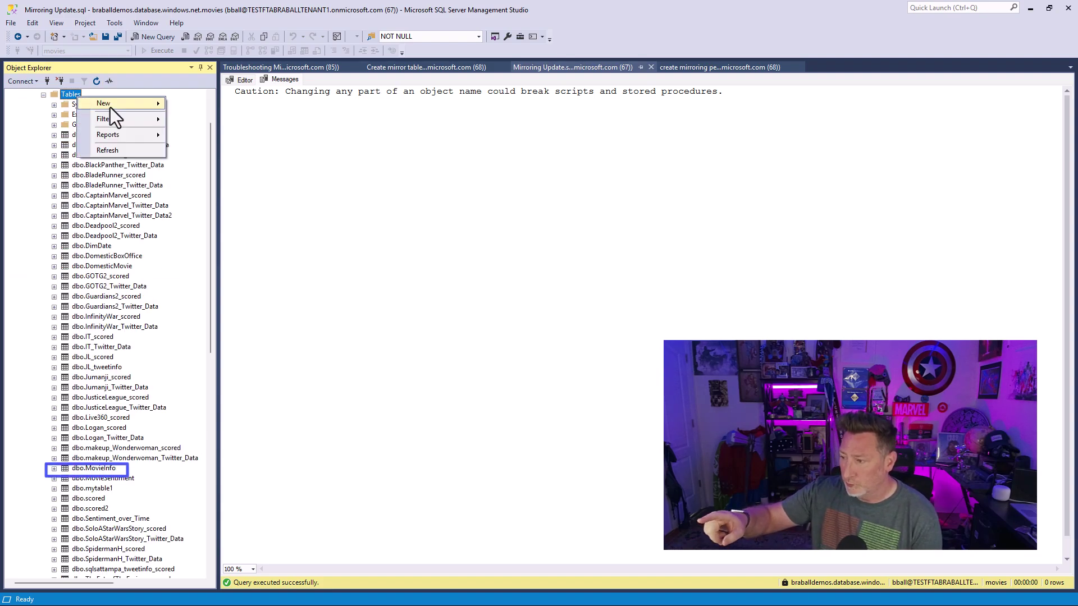
{"action": "left_click", "coordinate": [117, 149]}
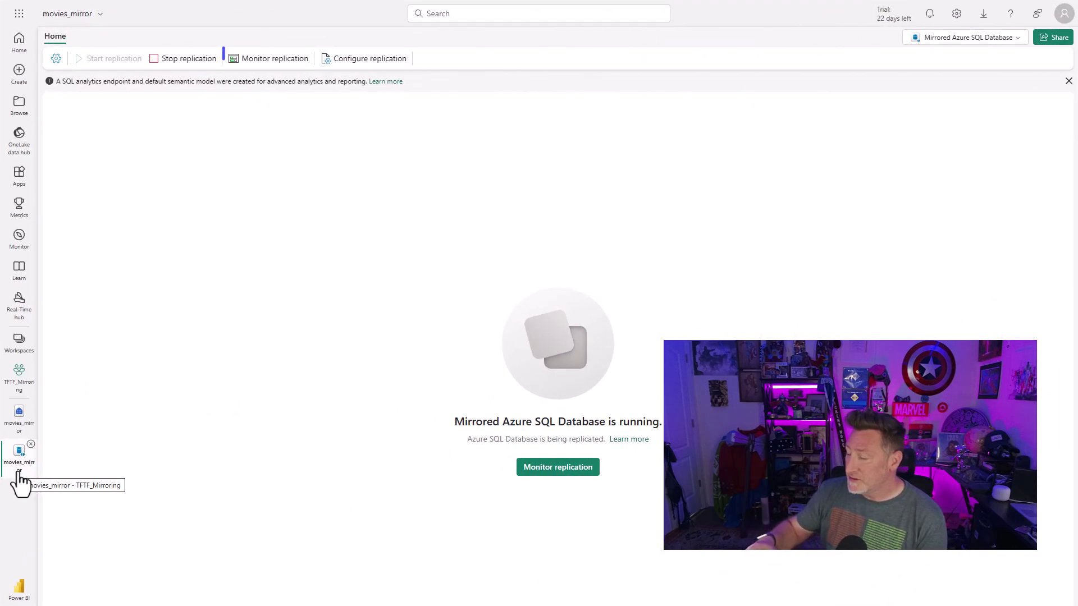
Switch to Microsoft Fabric and inspect the dbo.MovieInformation and dbo.MovieInfo entries in the mirroring configuration of movies_mirror.
{"action": "left_click", "coordinate": [282, 61]}
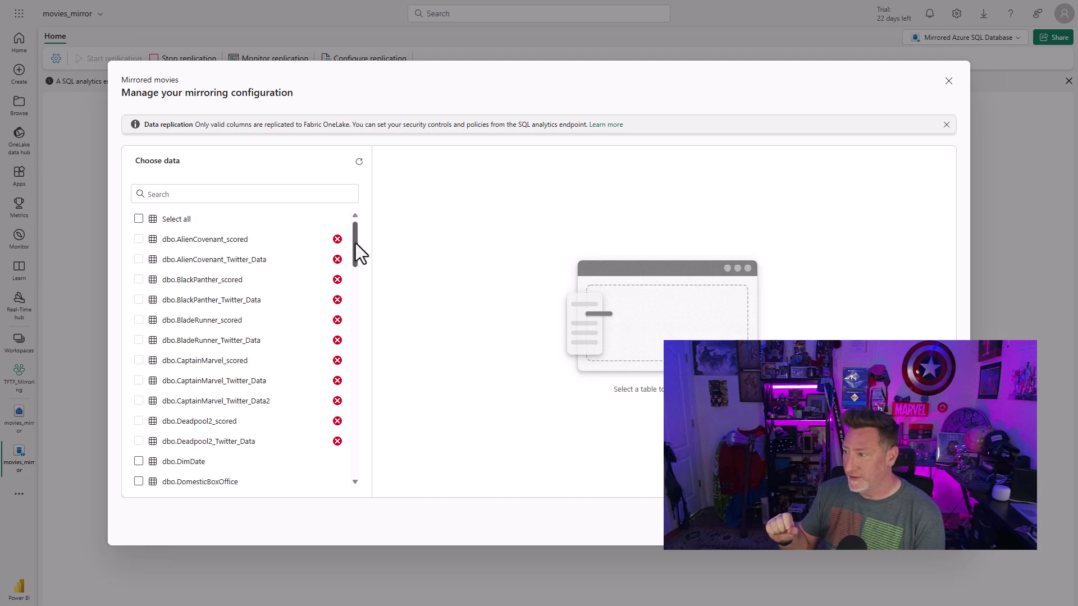
{"action": "left_click_drag", "start_coordinate": [356, 243], "coordinate": [376, 333]}
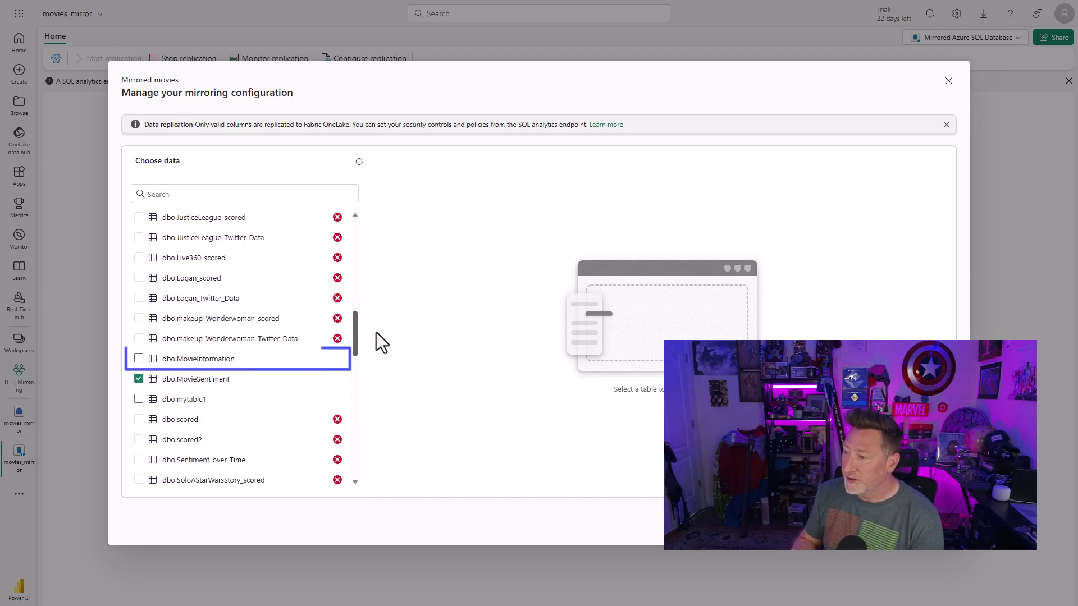
{"action": "left_click", "coordinate": [147, 363]}
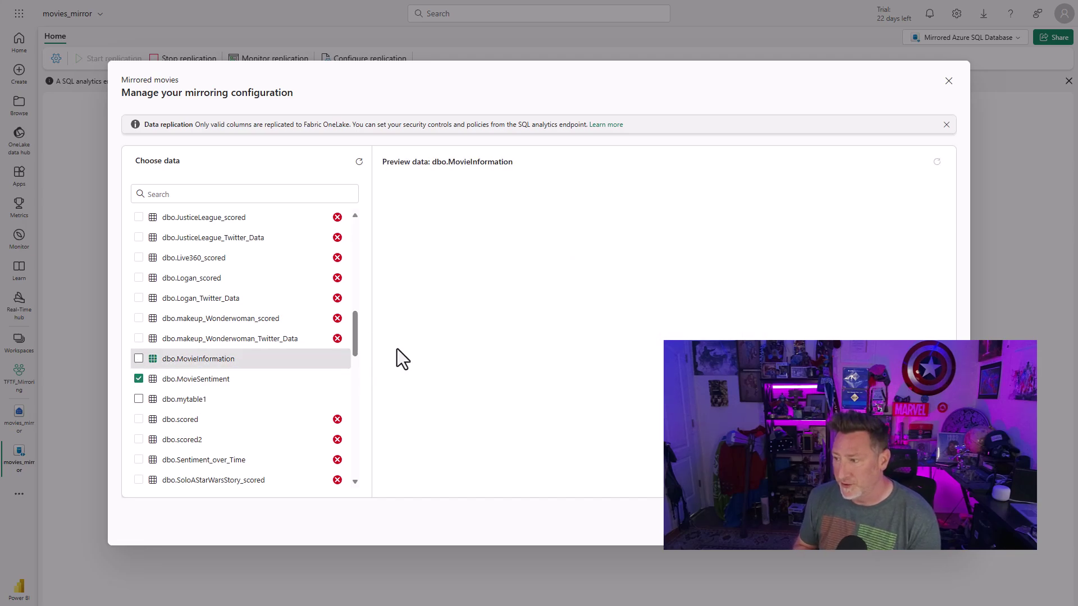
{"action": "left_click_drag", "start_coordinate": [353, 334], "coordinate": [343, 476]}
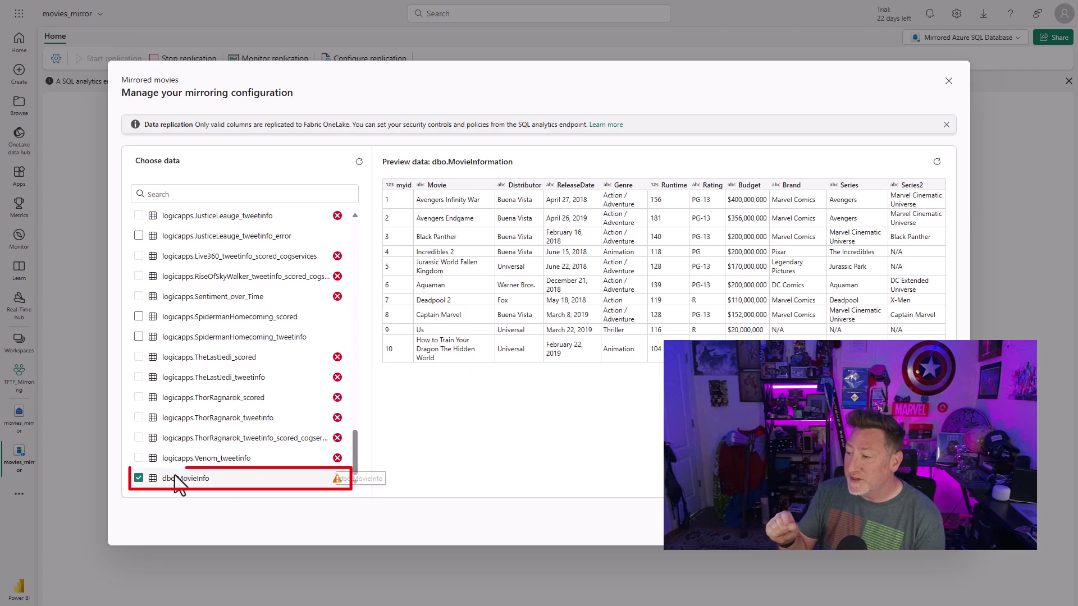
{"action": "left_click", "coordinate": [138, 478]}
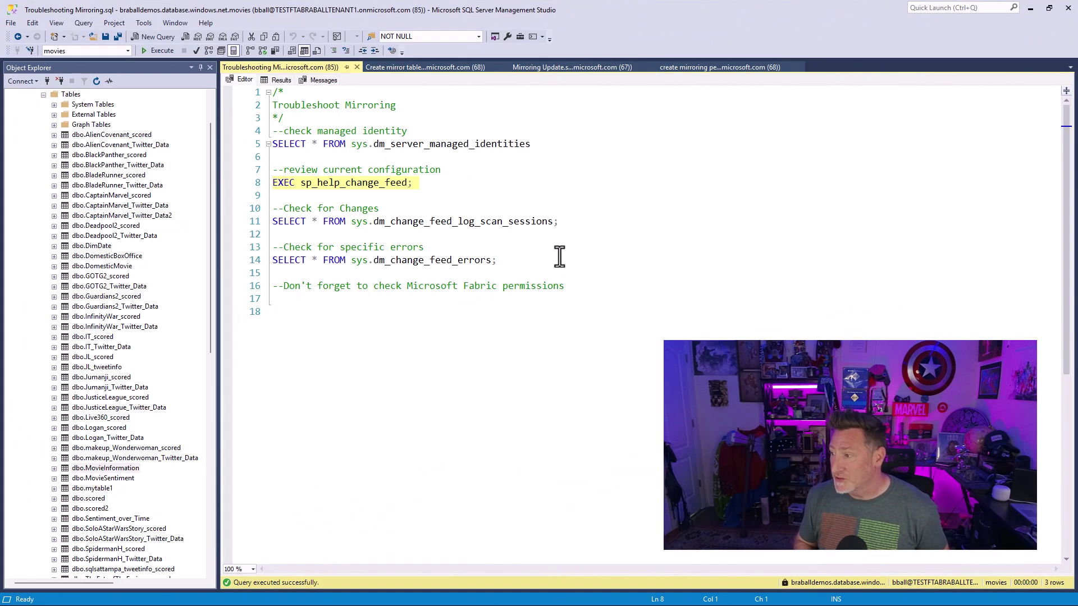
Switch to SQL Server Management Studio and rerun the sys.dm_change_feed_errors query to look for errors after the table rename.
{"action": "left_click", "coordinate": [278, 264]}
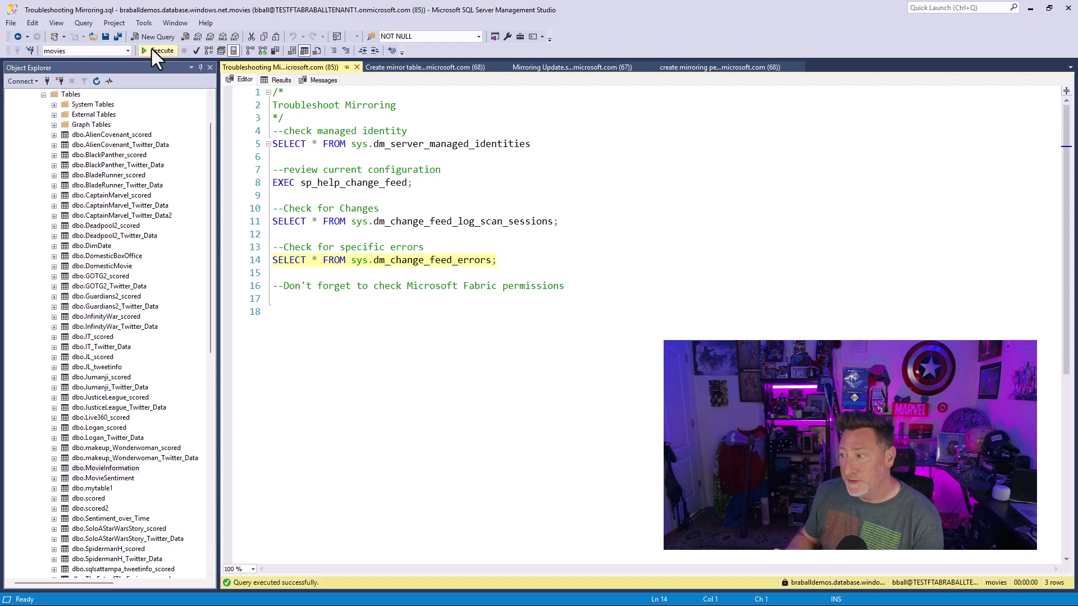
{"action": "left_click", "coordinate": [152, 50]}
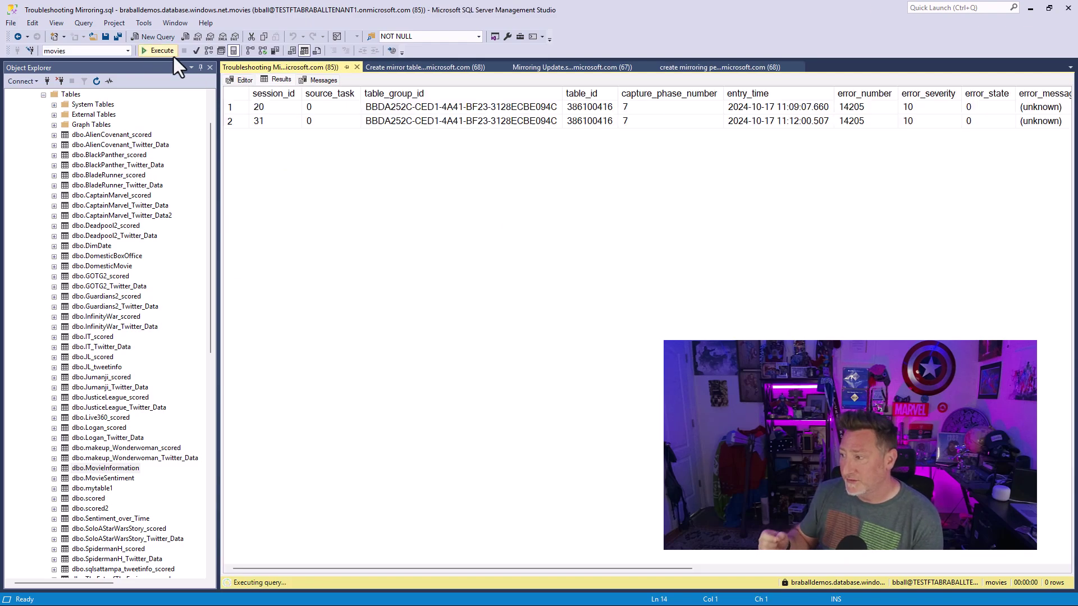
{"action": "left_click", "coordinate": [244, 80]}
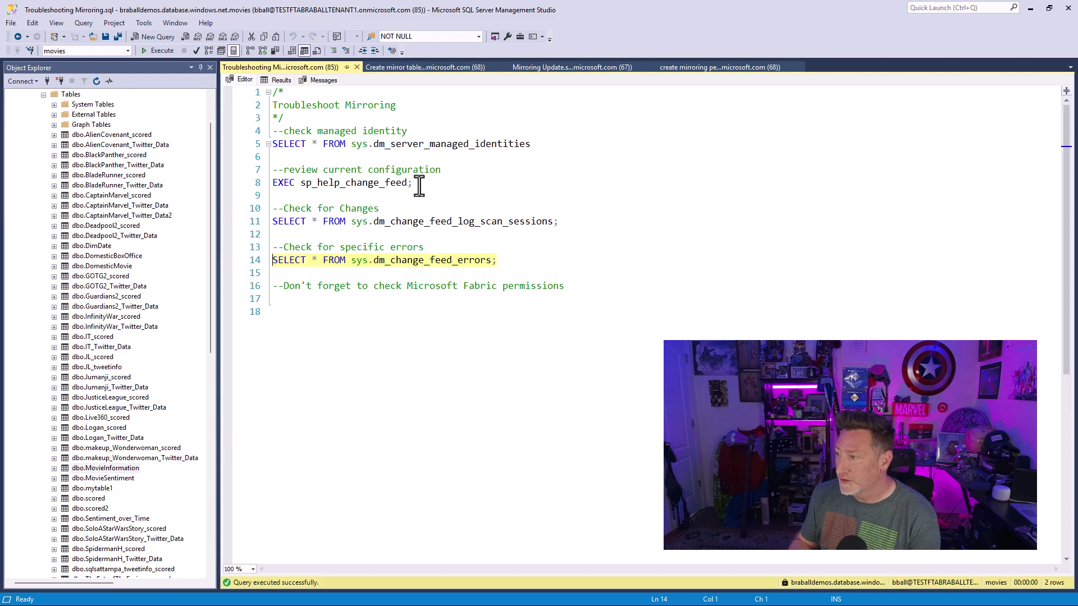
Rerun sp_help_change_feed and review the current configuration and state of the mirrored tables.
{"action": "left_click", "coordinate": [278, 182]}
{"action": "left_click", "coordinate": [162, 50]}
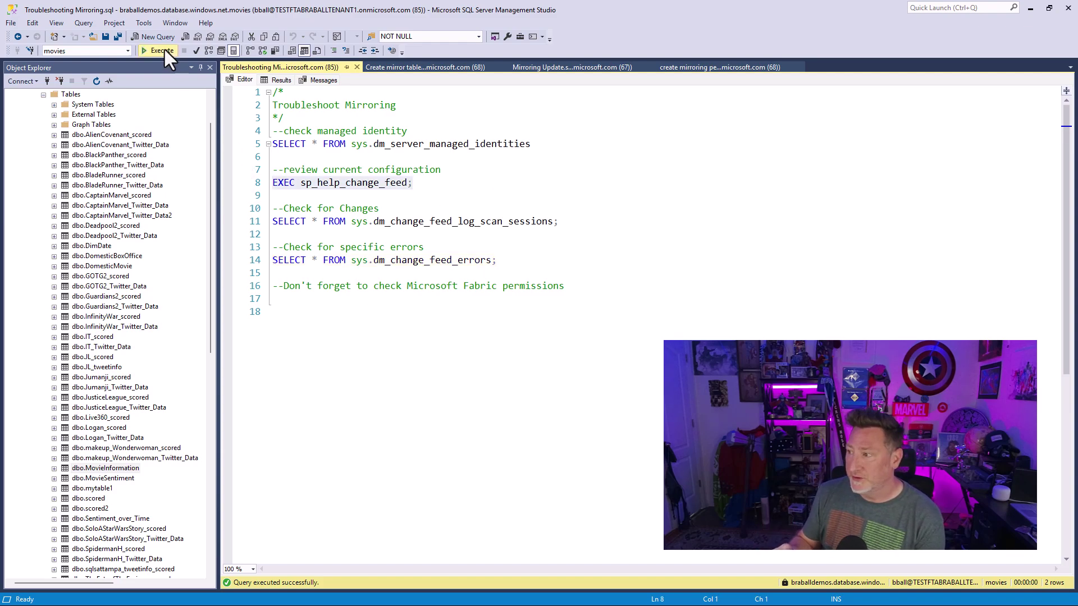
{"action": "left_click_drag", "start_coordinate": [335, 572], "coordinate": [698, 561]}
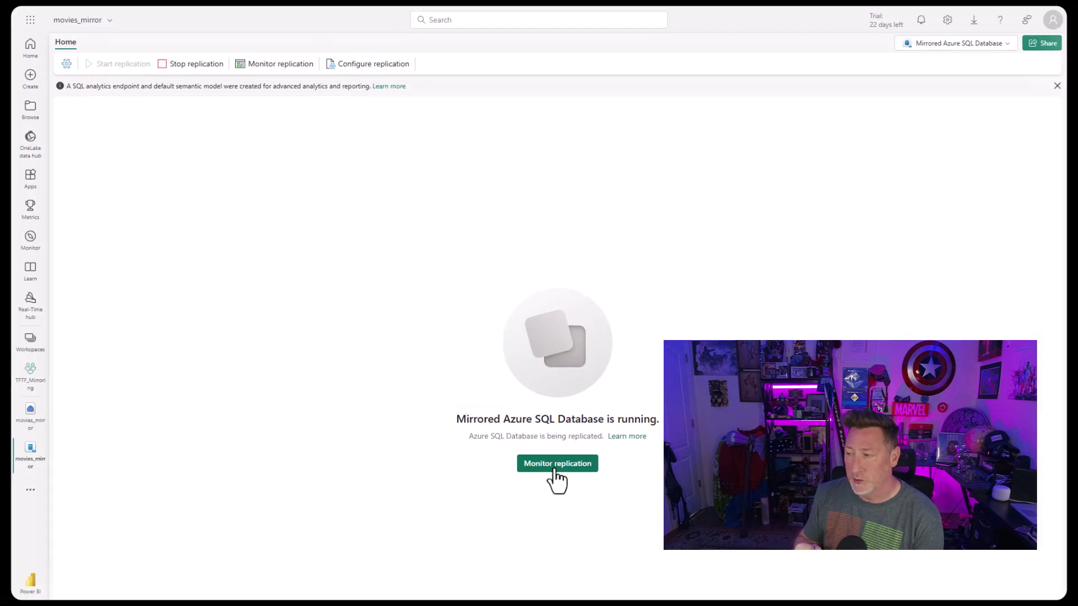
Switch to Microsoft Fabric and check the replication status of each table in movies_mirror.
{"action": "left_click", "coordinate": [553, 468]}
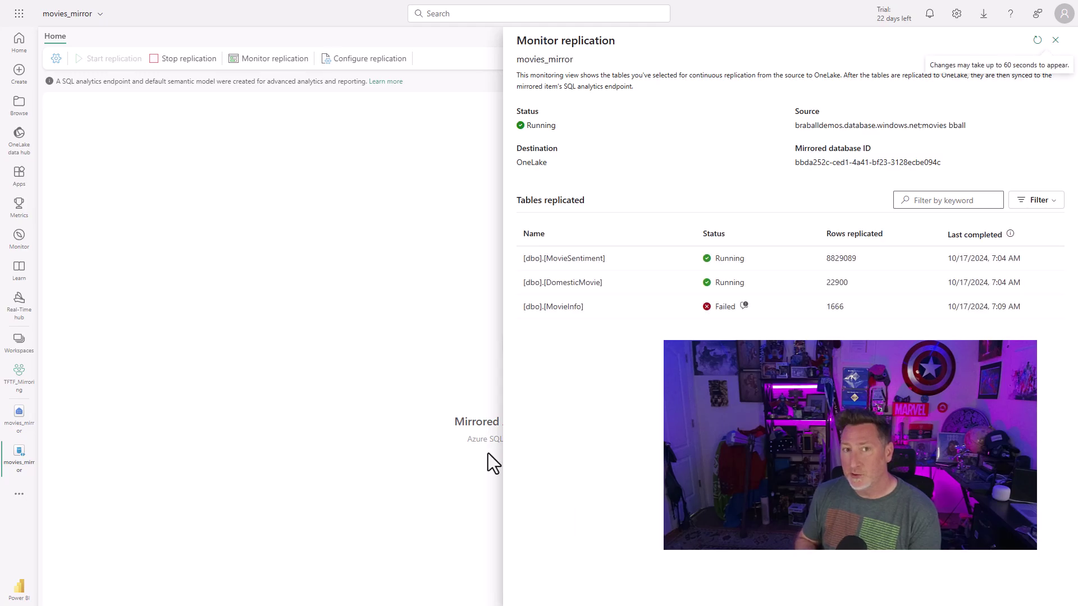